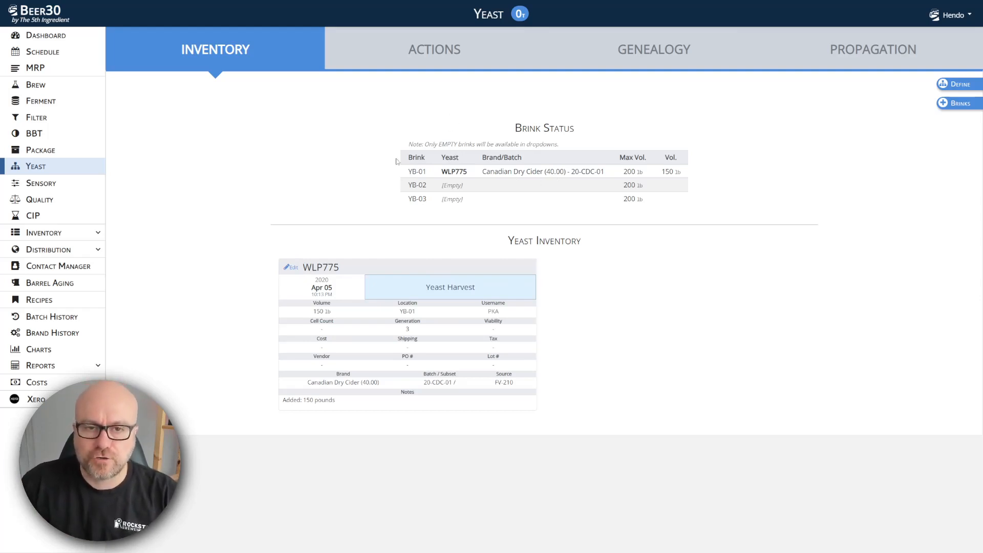
- Open the yeast harvest form and select the batch UNI-FV11 - Brown Sugar Ale (35.00), #20-IBSA-13
click(433, 51)
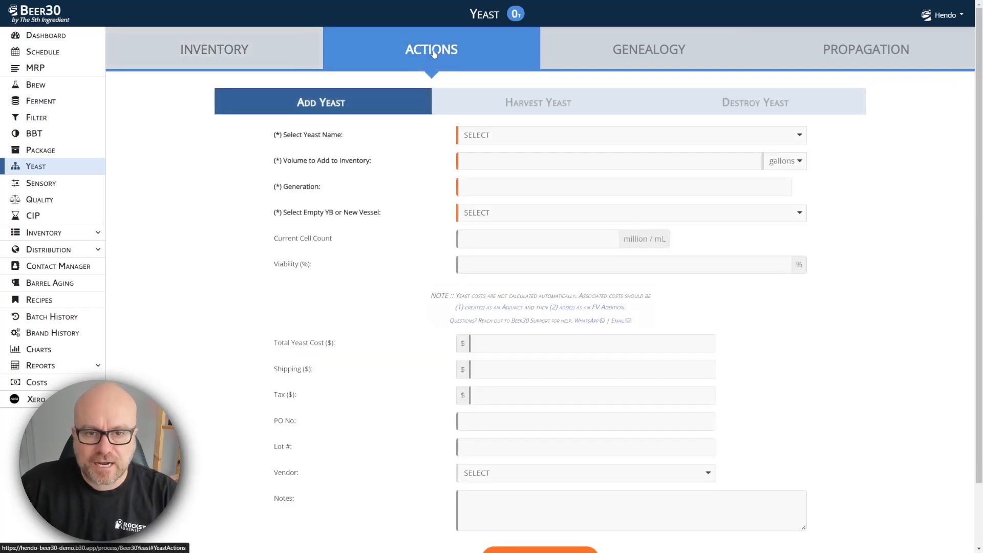
click(566, 103)
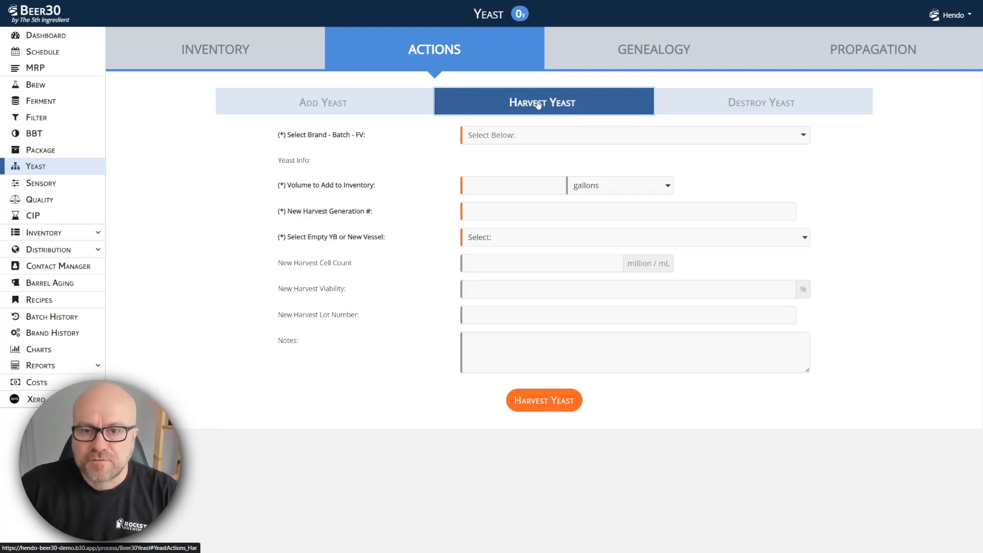
click(615, 141)
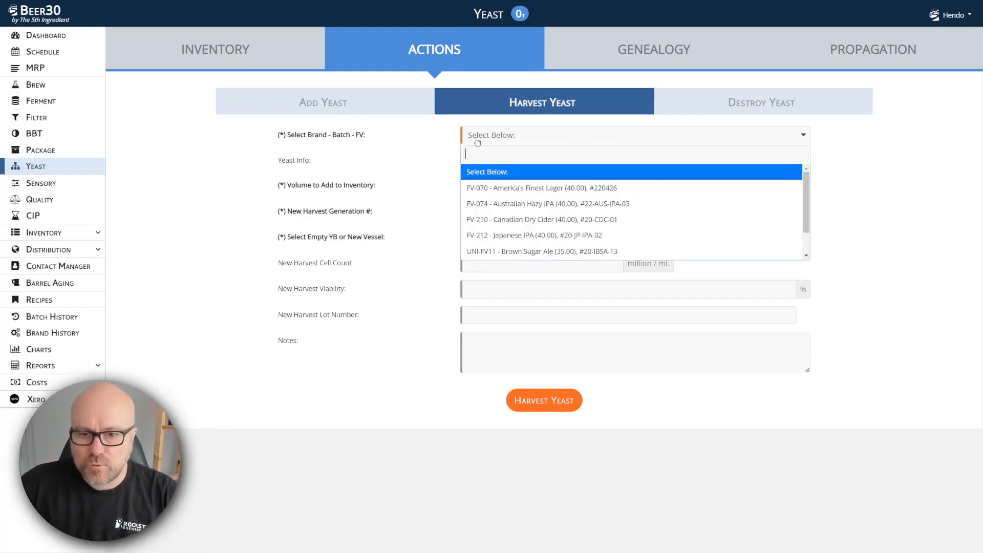
scroll(537, 189, down, 1)
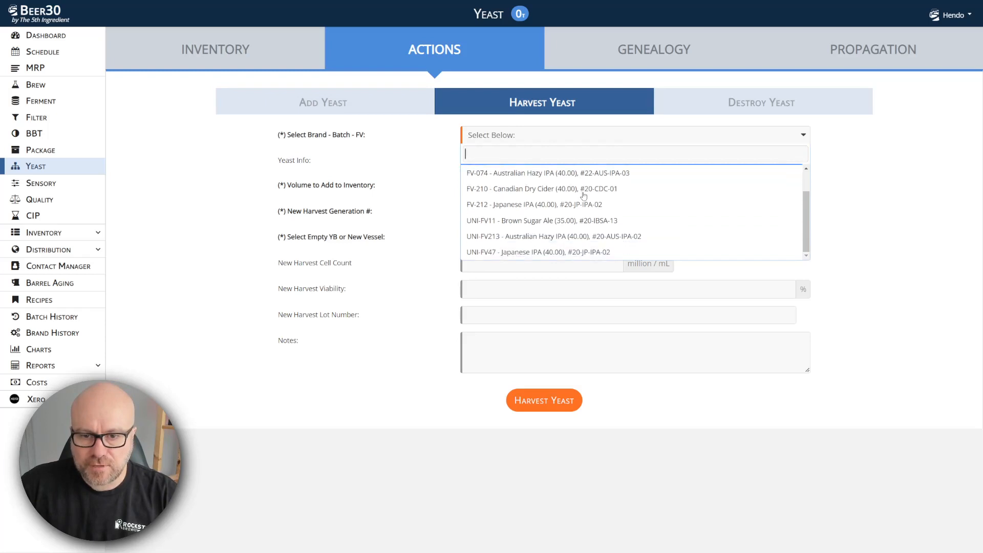
click(561, 221)
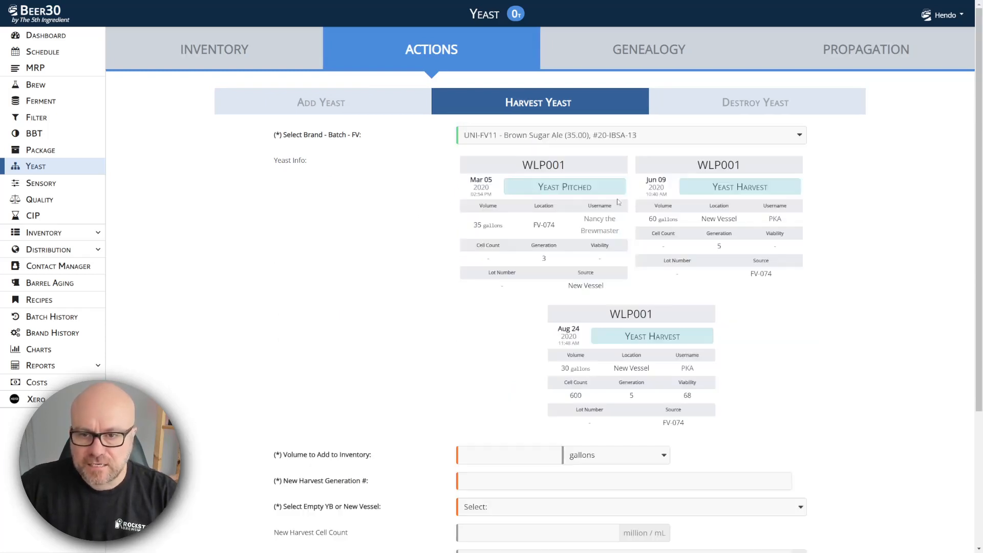
- Set the harvested yeast volume to add to inventory to 1 BBL
scroll(625, 213, down, 1)
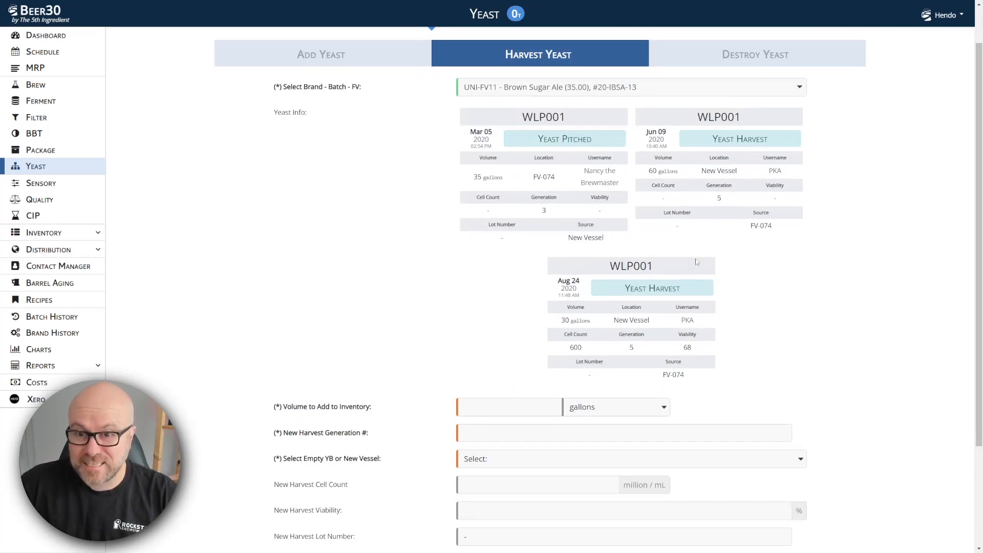
scroll(659, 220, down, 1)
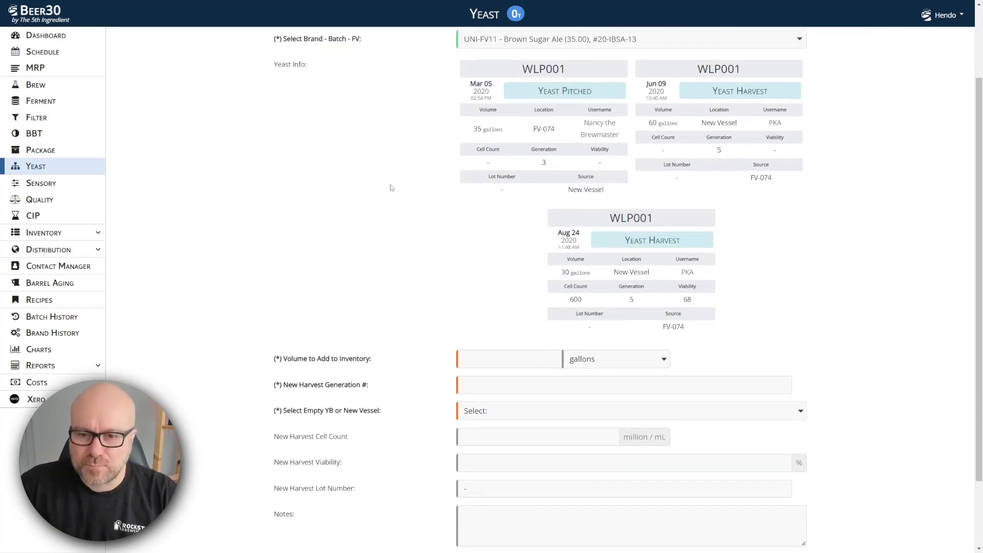
scroll(347, 228, up, 1)
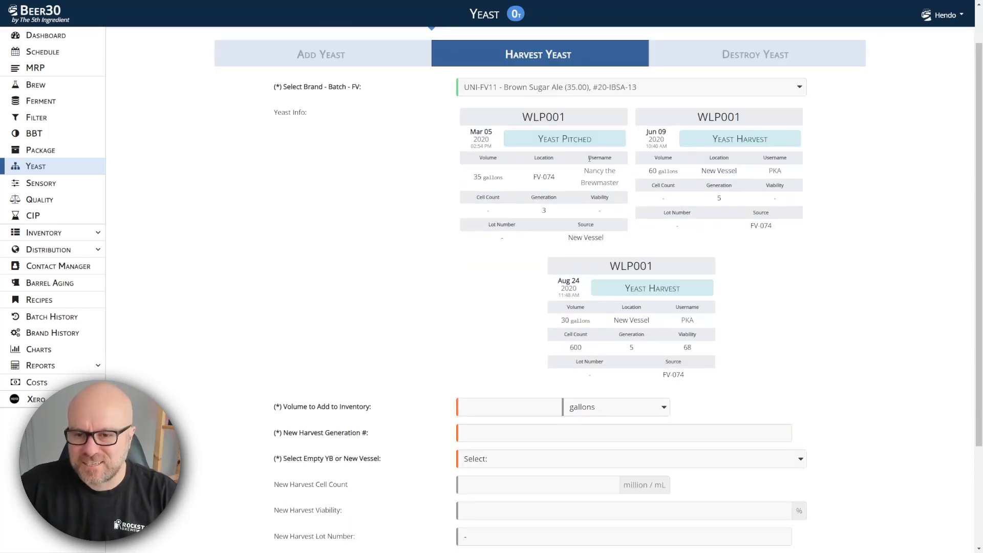
scroll(351, 230, down, 3)
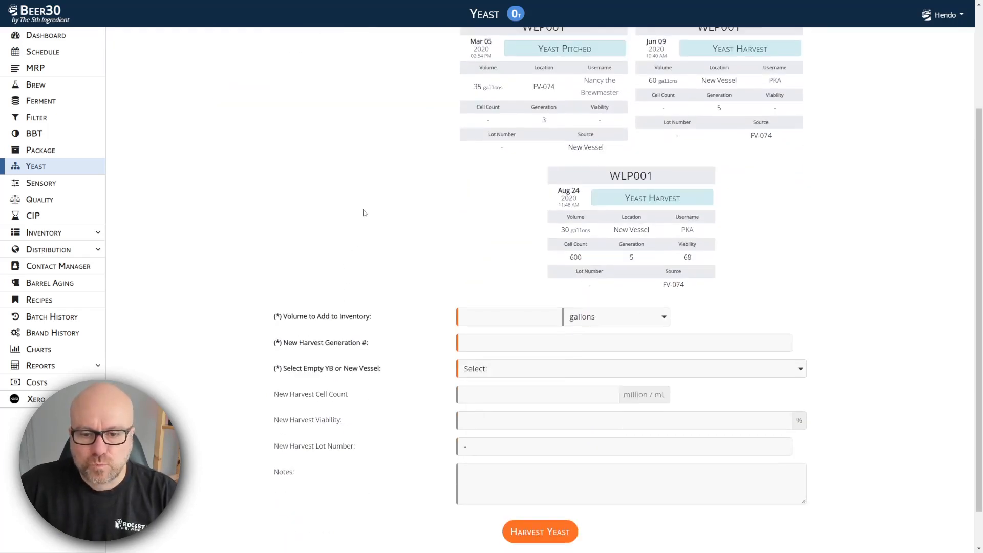
click(585, 279)
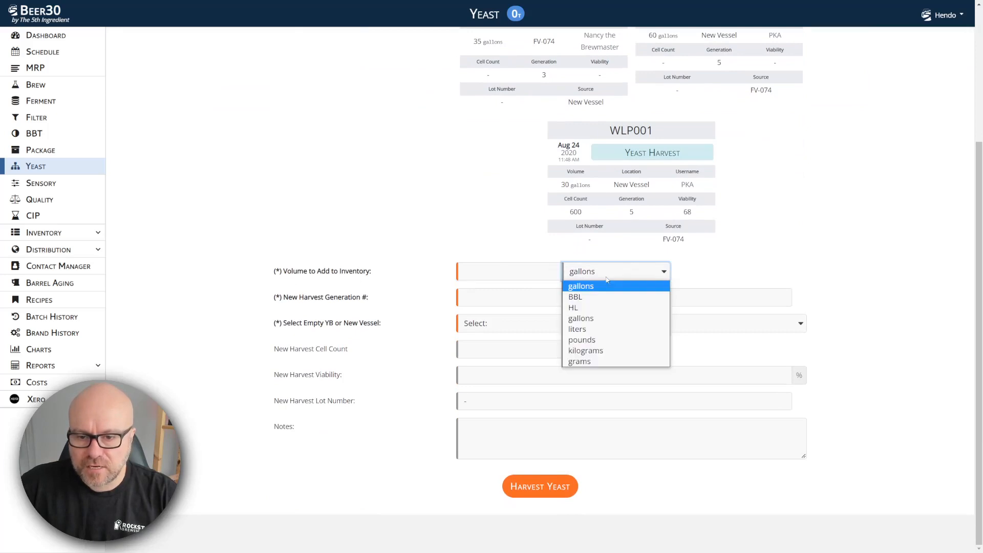
click(594, 298)
click(491, 272)
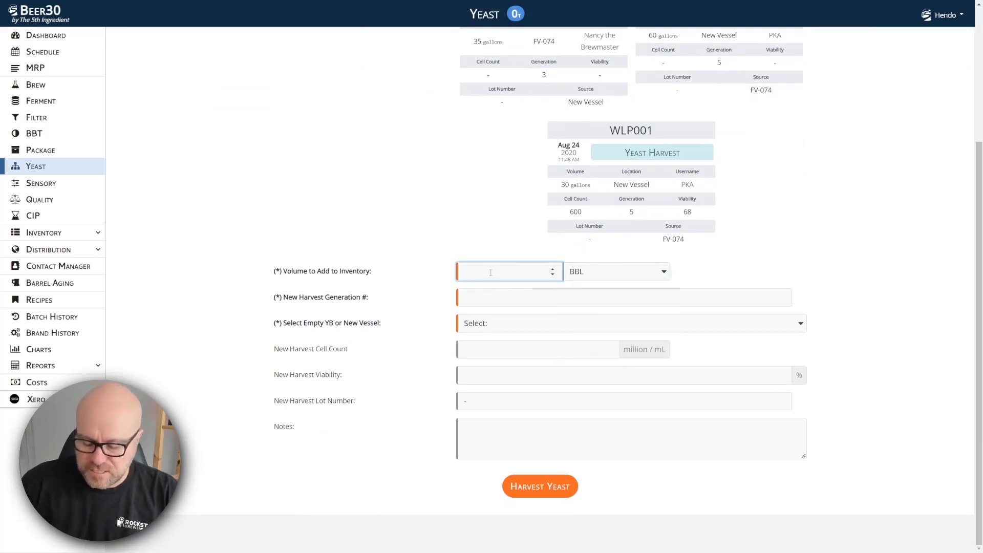
text(1)
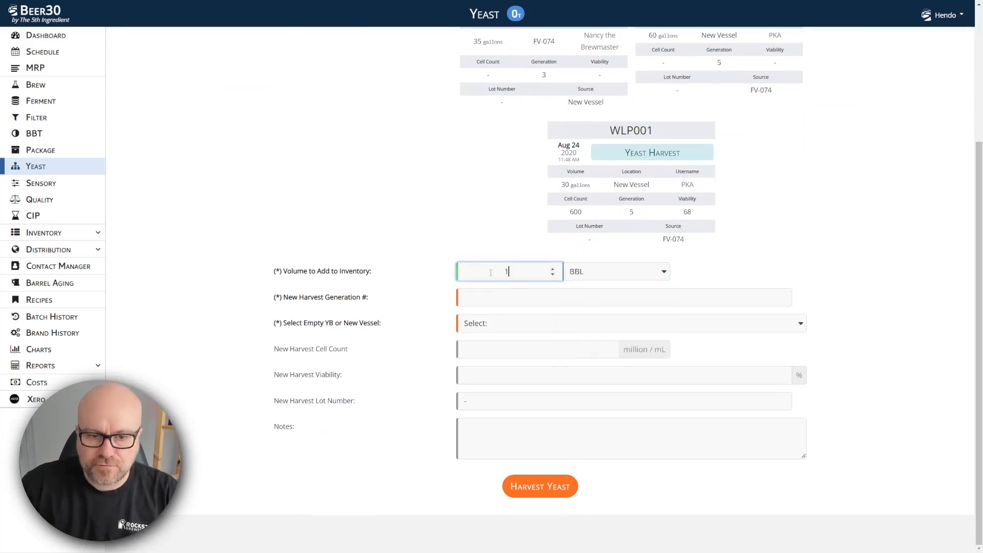
- Check the generations in the batch's yeast info and set the new harvest generation number to 6
click(499, 298)
scroll(480, 238, up, 1)
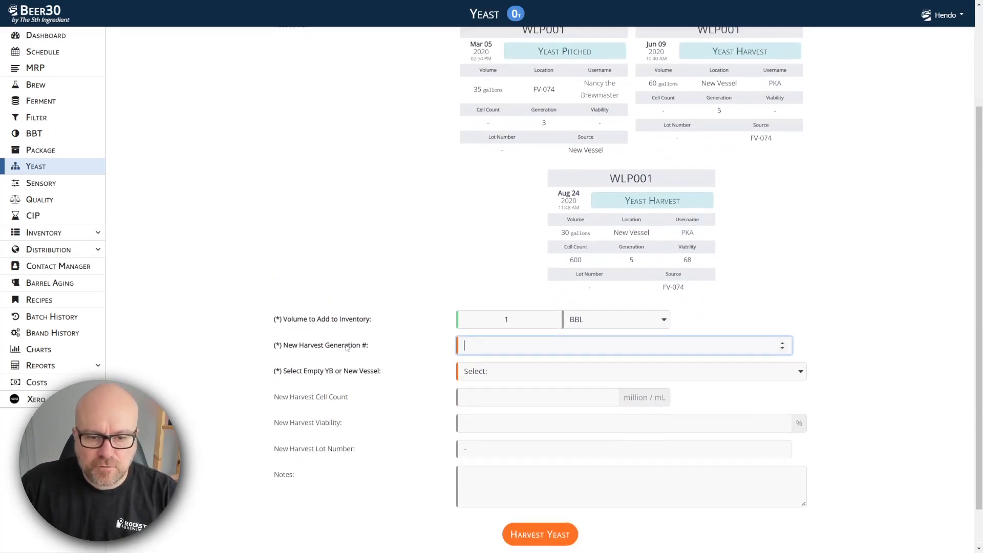
scroll(358, 343, down, 1)
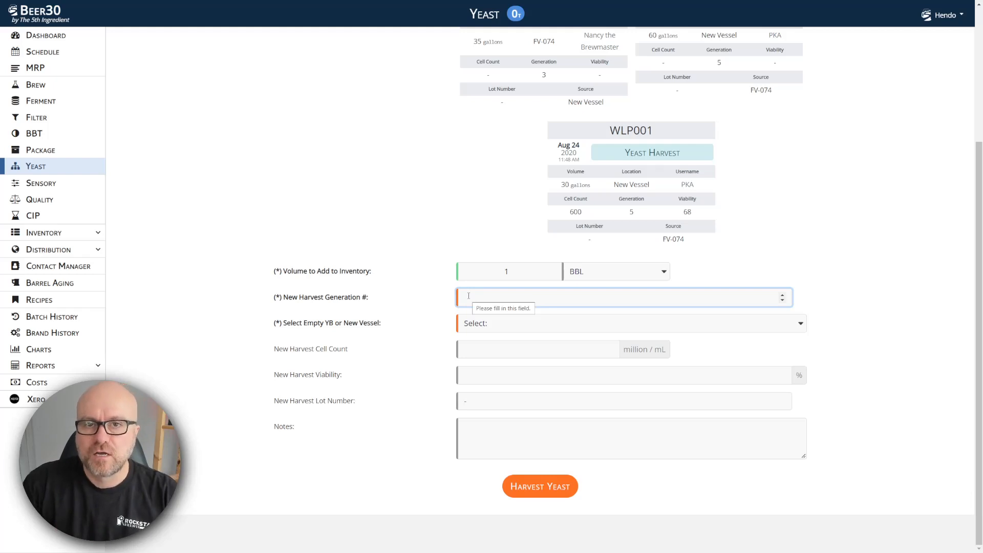
scroll(543, 241, up, 3)
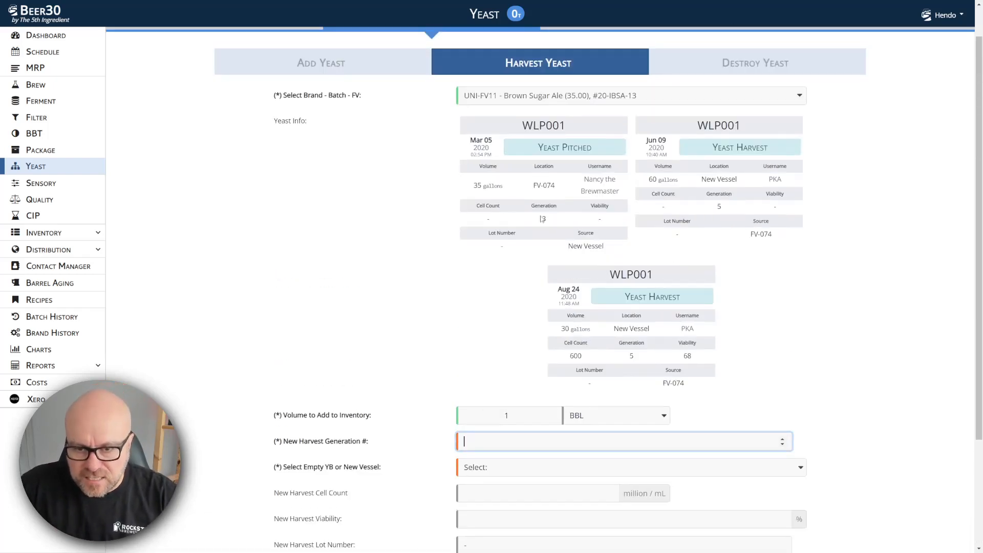
double_click(544, 219)
click(721, 207)
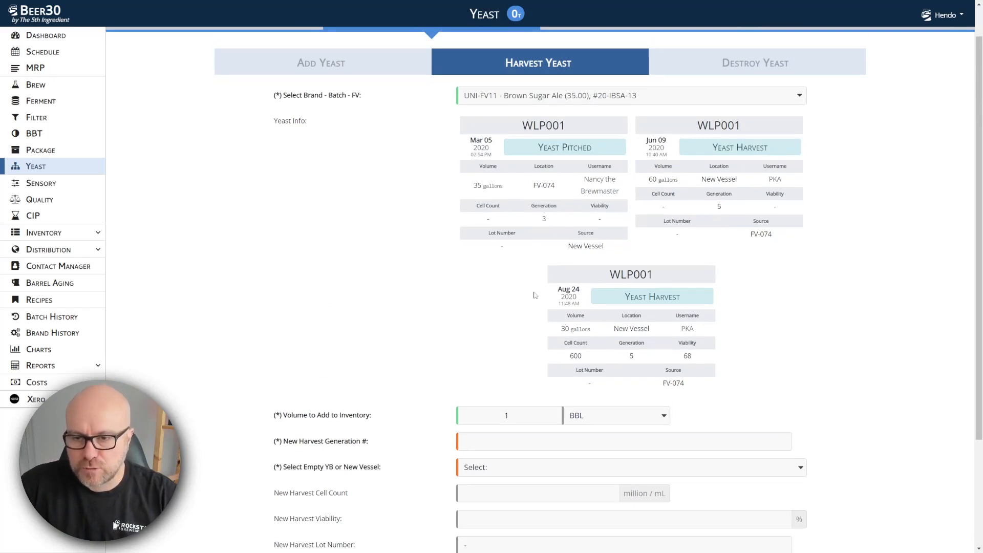
scroll(535, 295, down, 2)
click(488, 346)
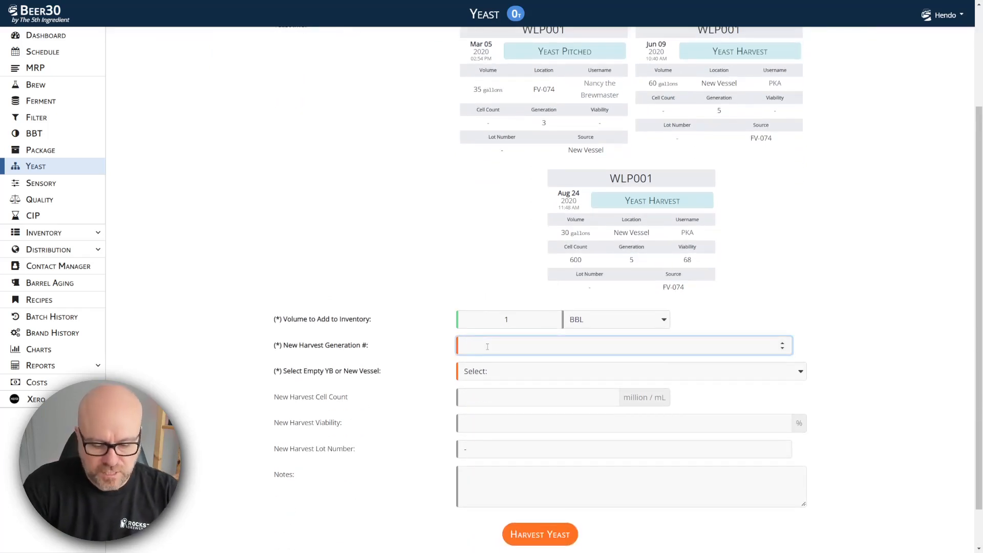
text(6)
- Choose New Vessel as the destination for the harvested yeast and submit the harvest
scroll(378, 334, down, 1)
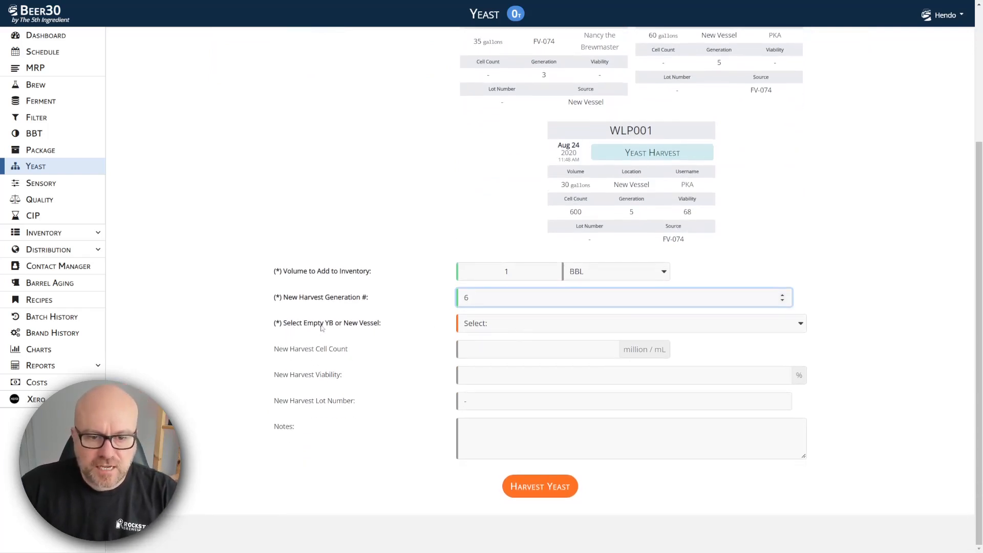
click(608, 331)
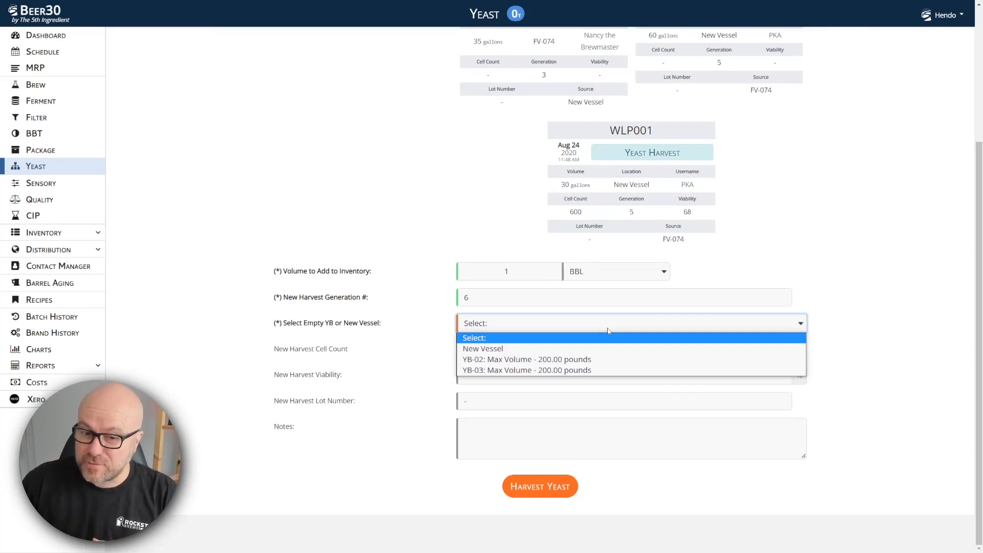
click(537, 352)
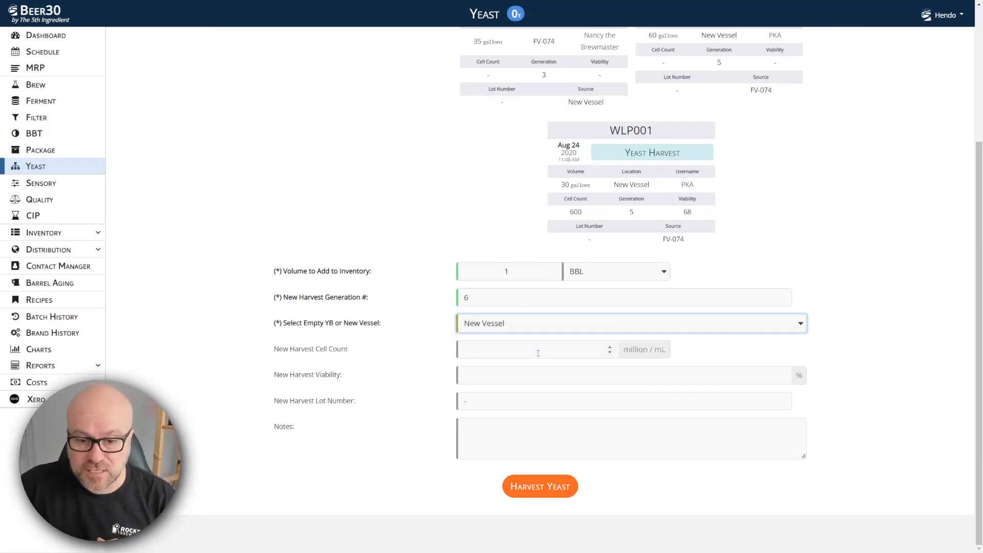
click(510, 351)
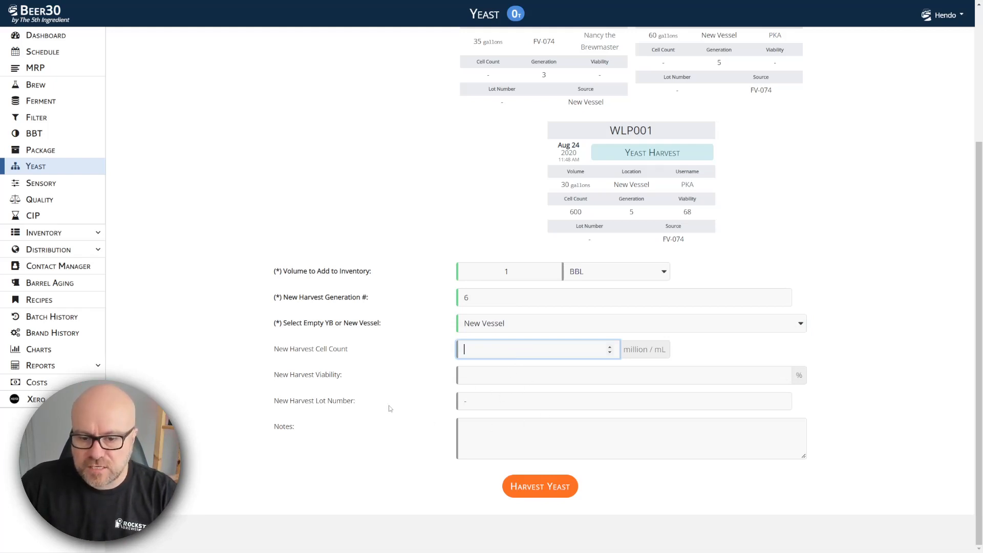
click(540, 488)
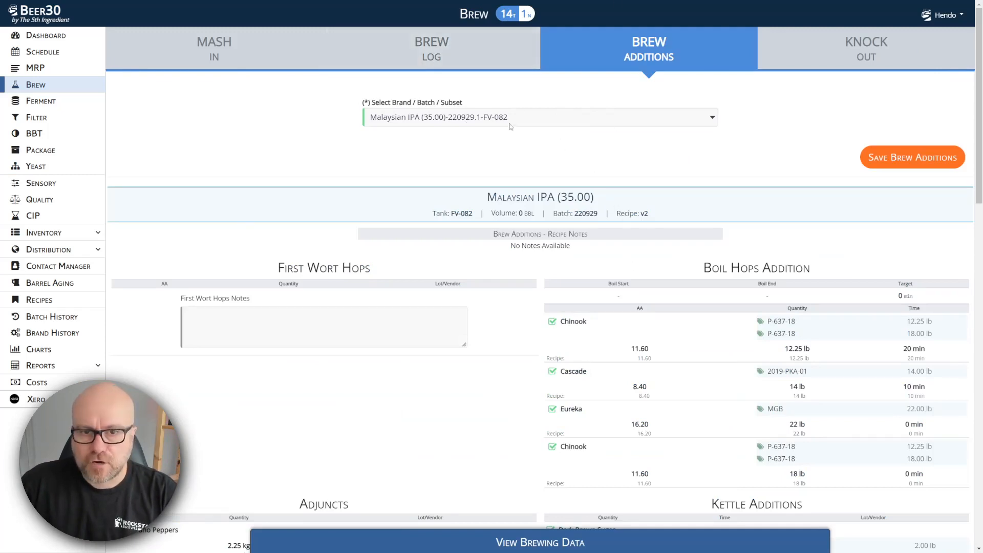
- Start the knockout for Malaysian IPA (35.00)-220929.1-FV-082 with the current time, 29/09/2022 11:26 AM, and save it
scroll(605, 253, down, 7)
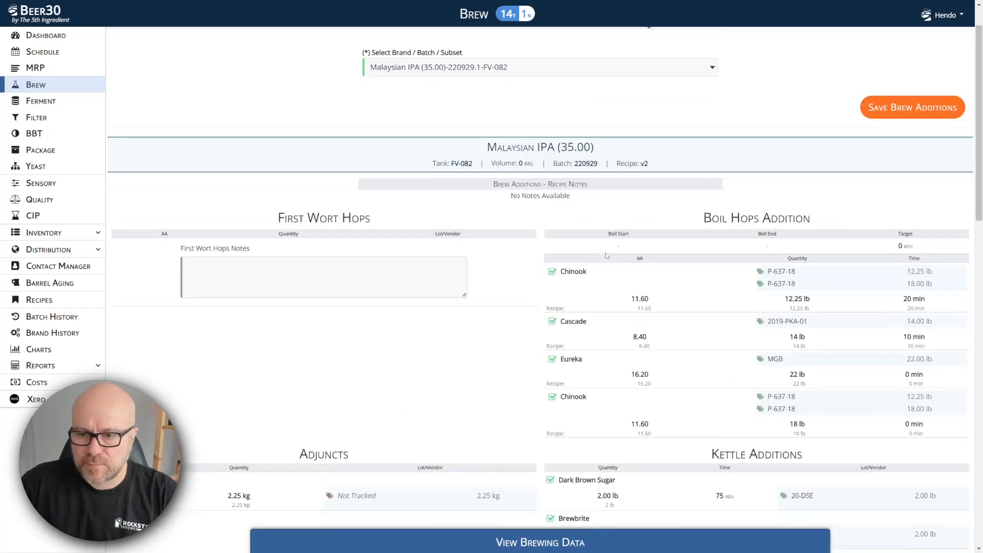
scroll(592, 297, up, 7)
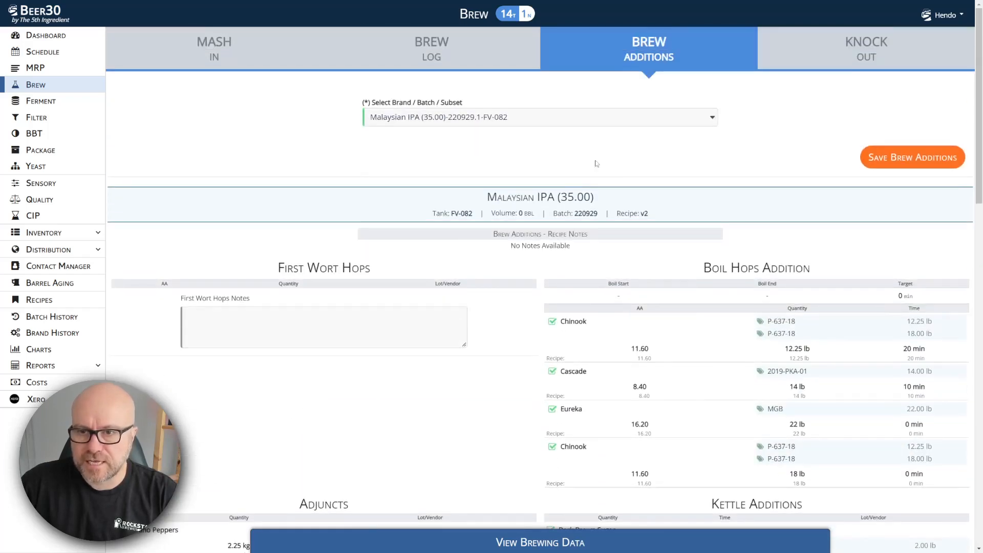
click(871, 48)
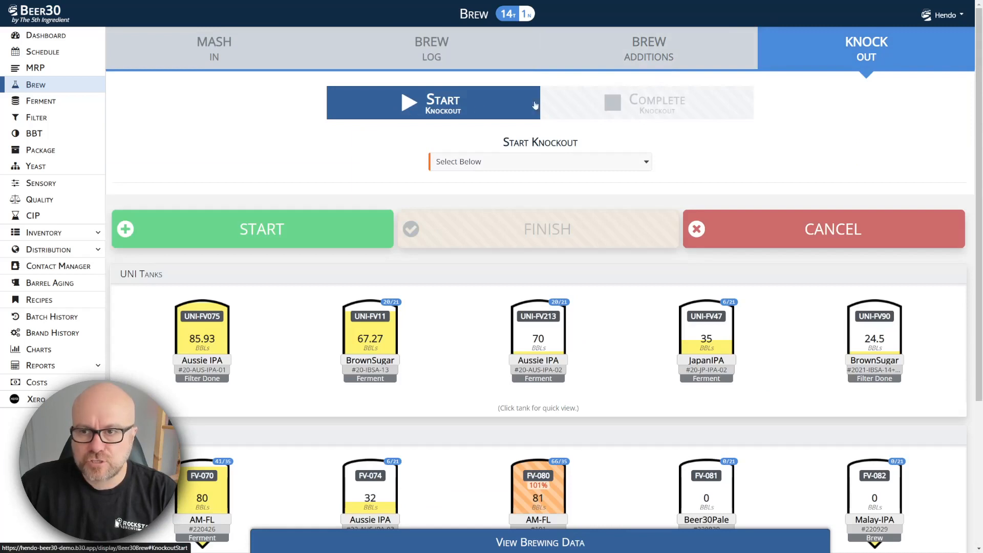
click(536, 164)
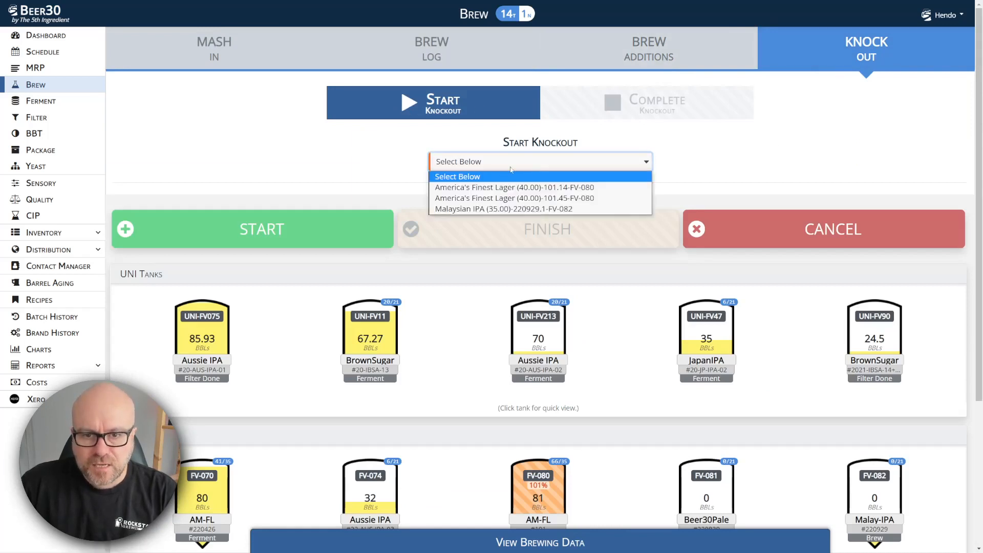
click(484, 210)
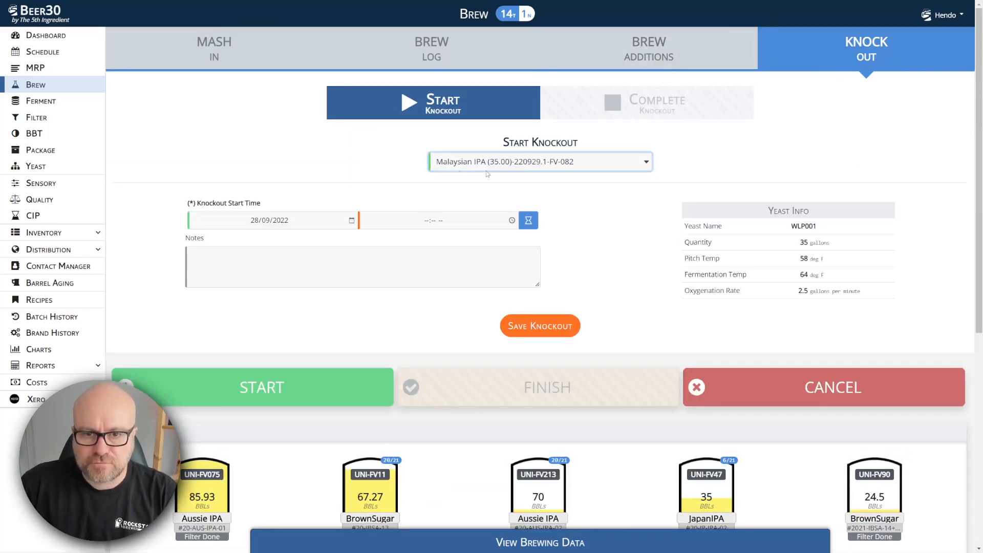
click(529, 221)
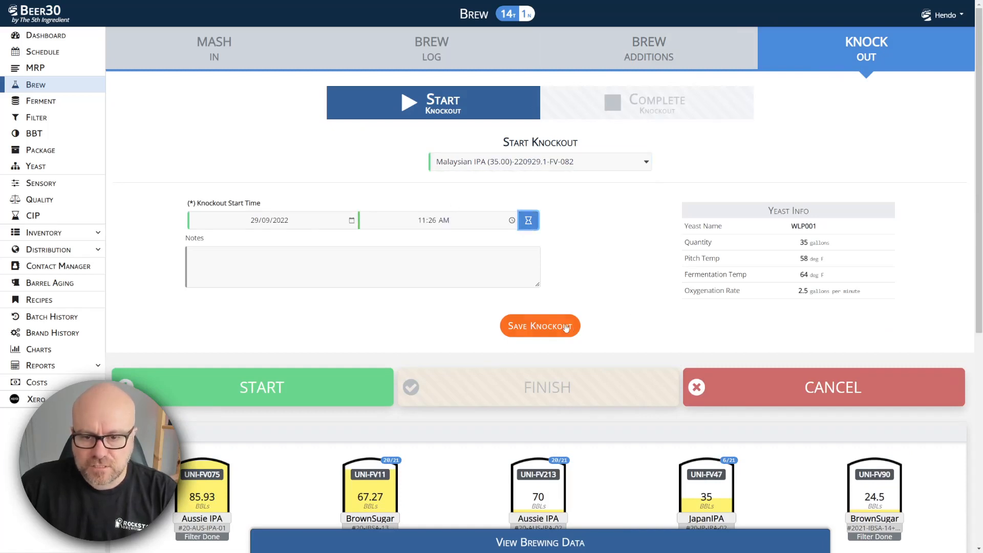
click(544, 328)
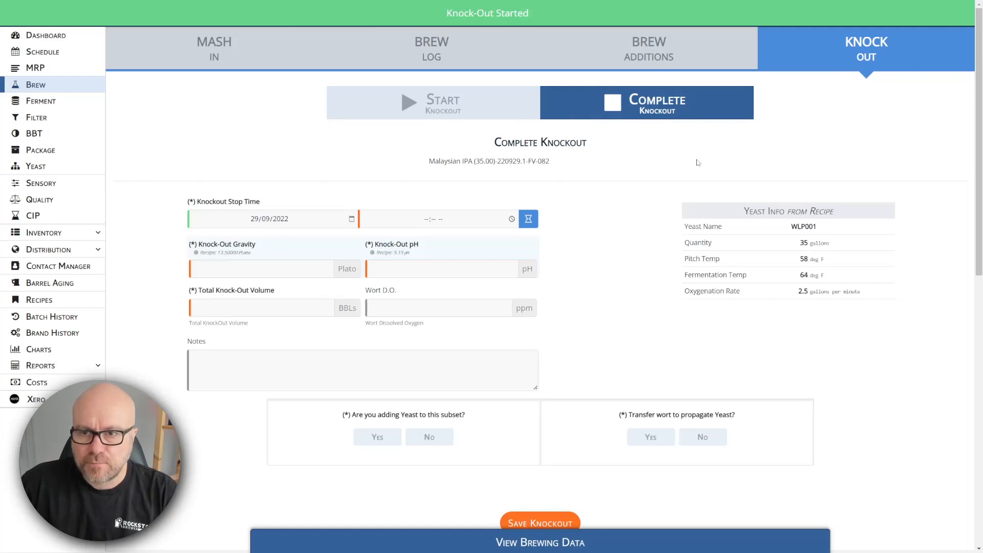
- Fill in the knockout completion with stop time 29/09/2022 11:27 AM, gravity 13.5 Plato, pH 5.2 and total volume 36 BBLs
scroll(610, 237, down, 2)
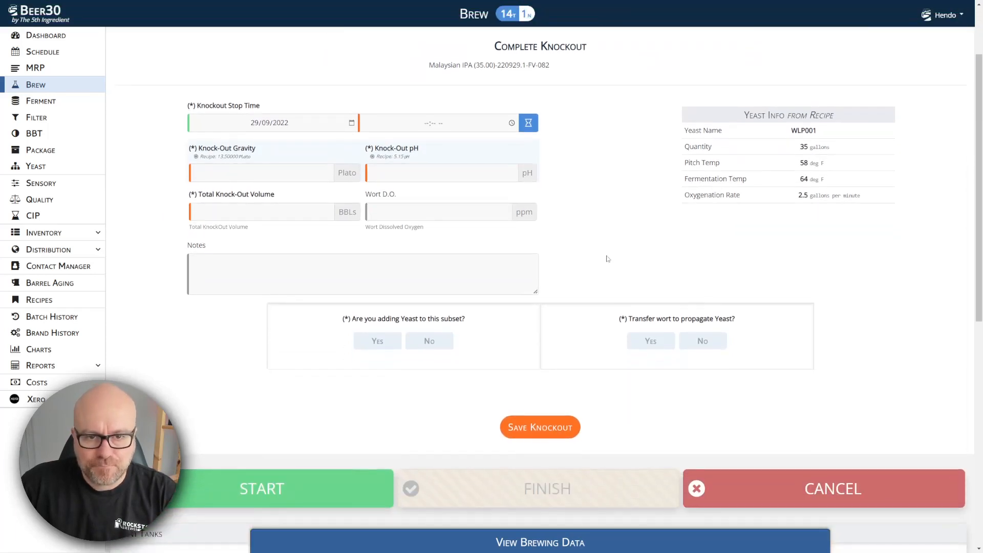
click(528, 123)
click(248, 170)
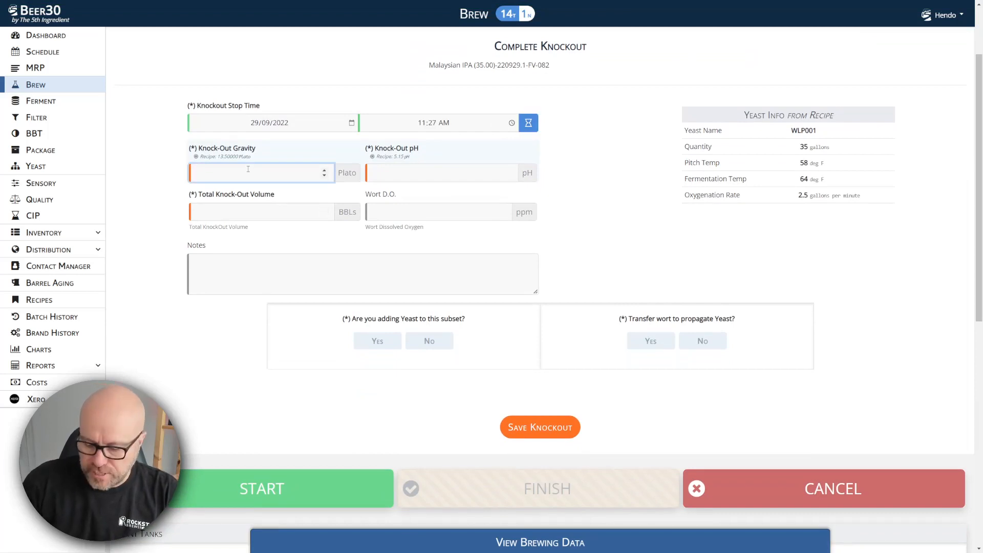
key(Tab)
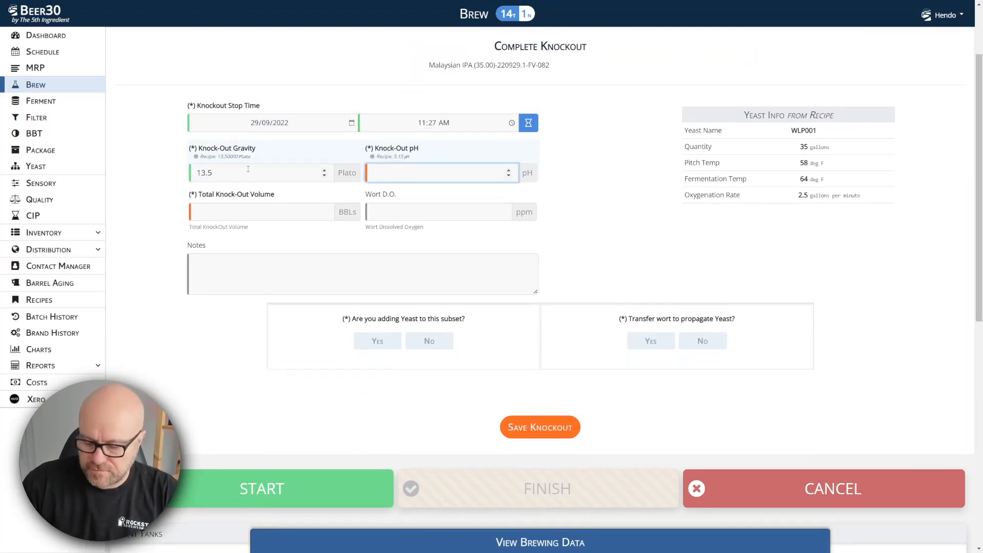
text(5.2)
key(Tab)
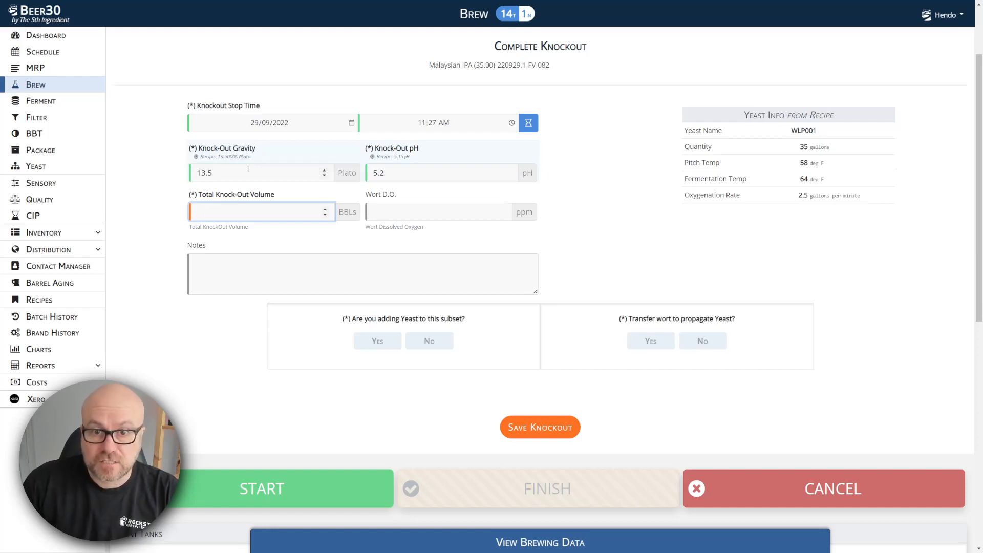
text(36)
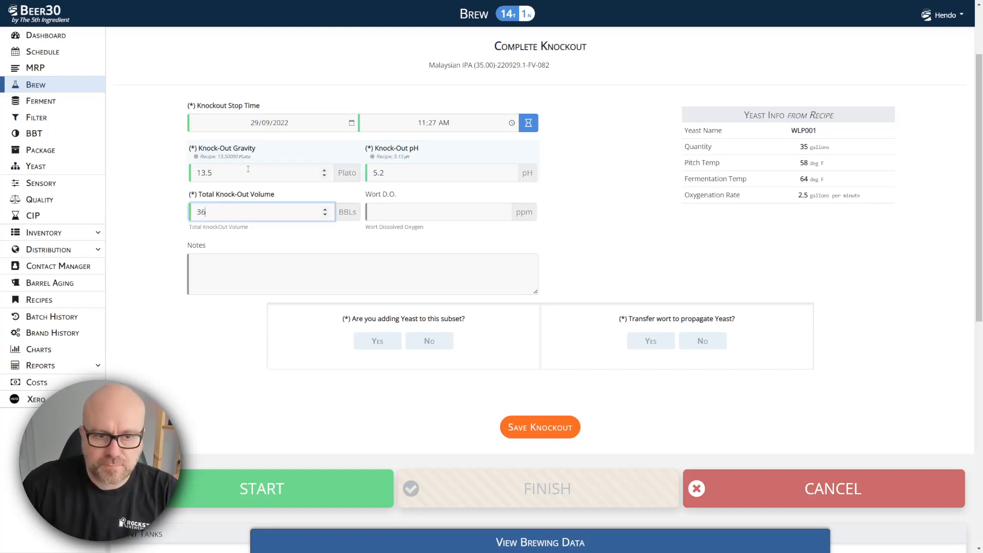
scroll(513, 235, down, 1)
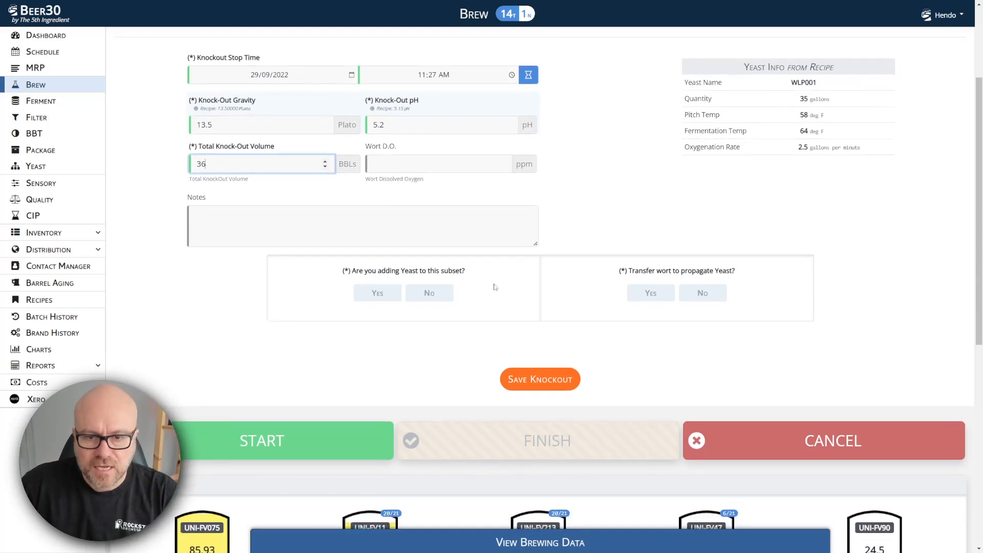
- Indicate that yeast is being added to the subset and select the Sep-28-2022, 06:25 PM - 1.00 BBL - New Vessel WLP001 inventory item
scroll(612, 320, up, 3)
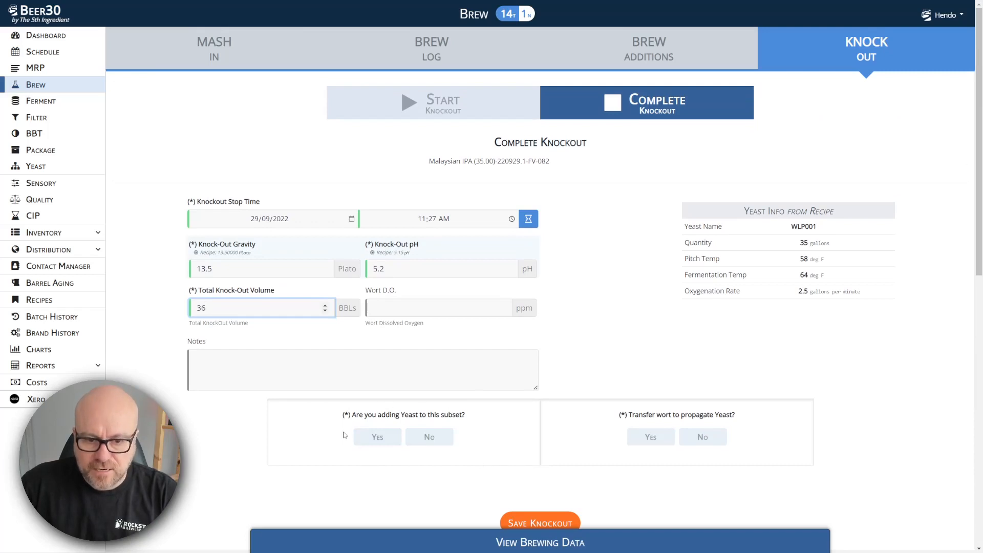
click(372, 438)
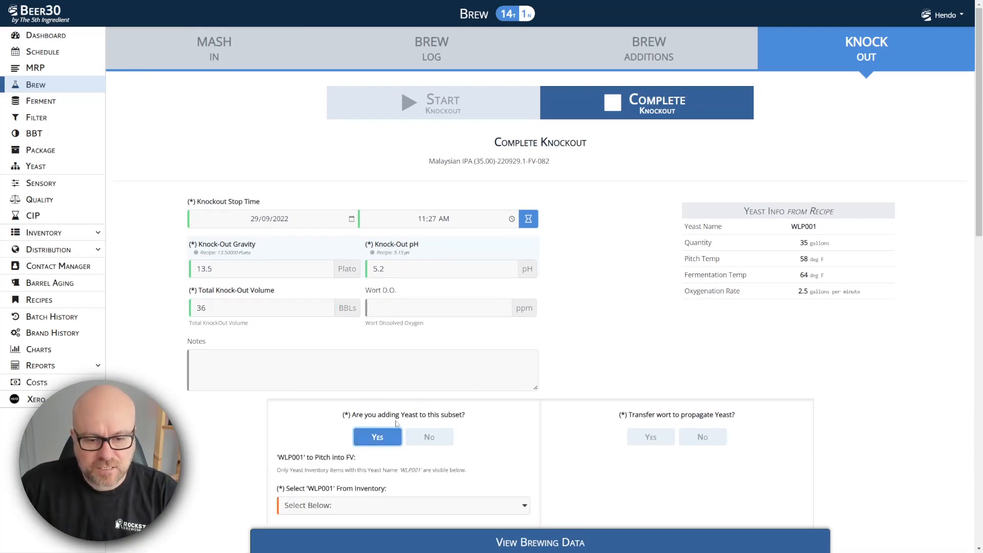
scroll(276, 388, down, 4)
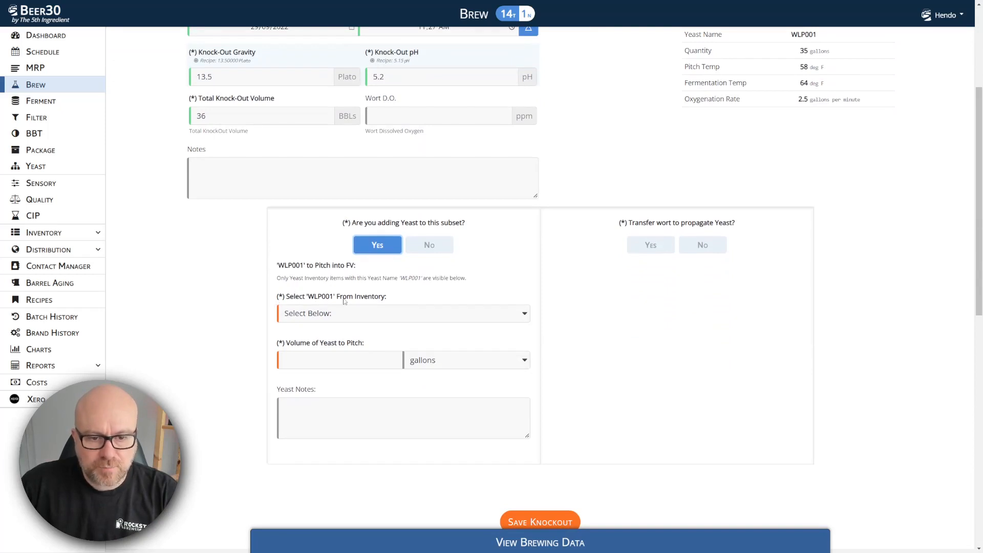
click(417, 313)
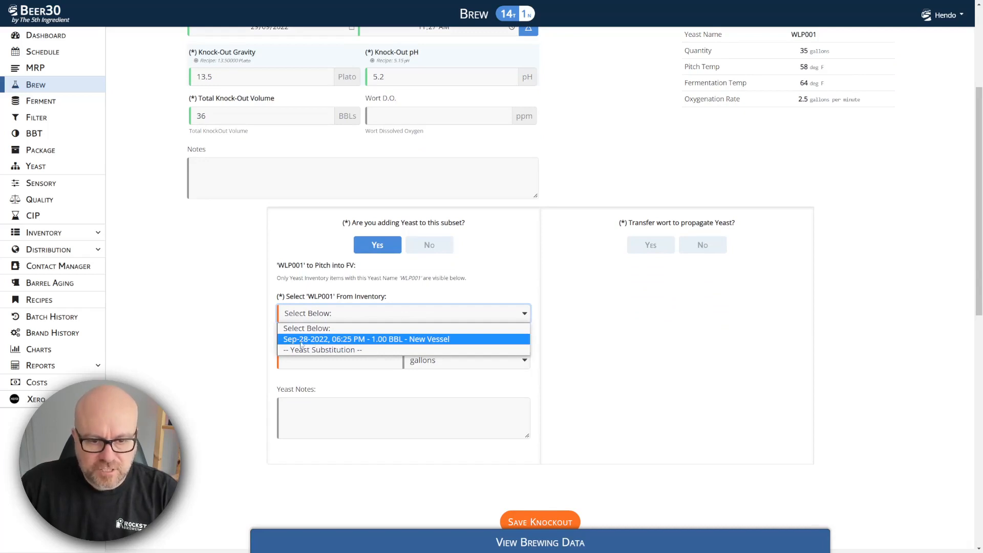
click(334, 340)
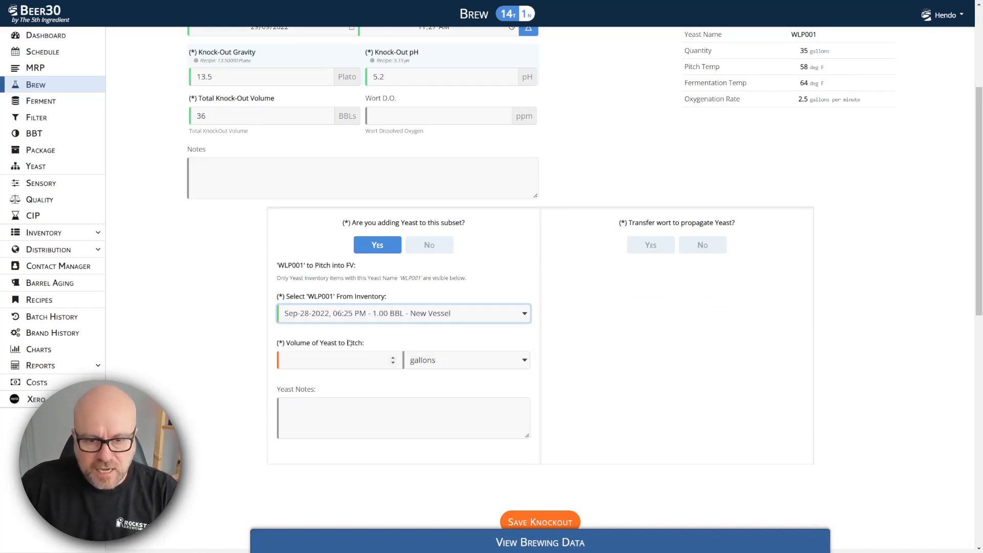
- Set the volume of yeast to pitch to 1 BBL
scroll(244, 302, down, 3)
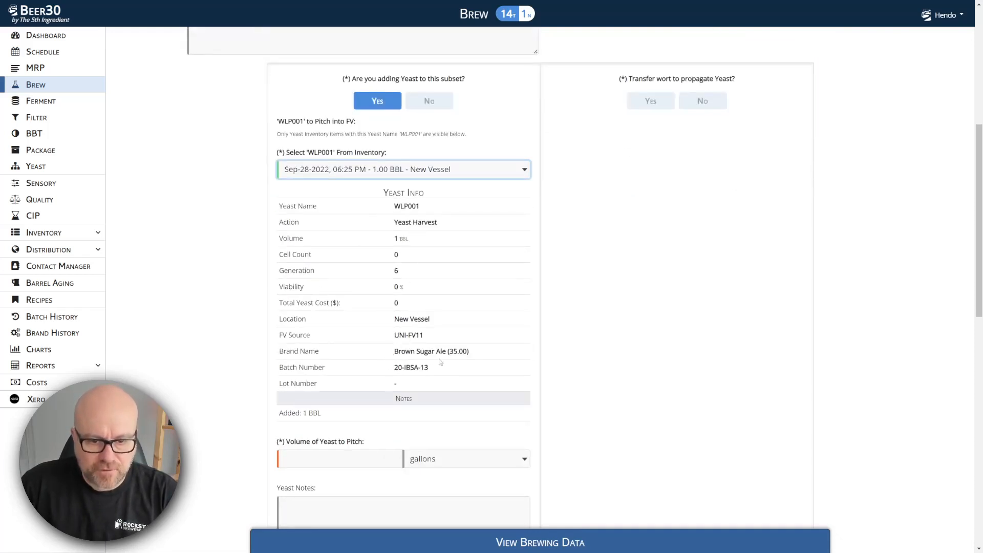
scroll(375, 263, down, 2)
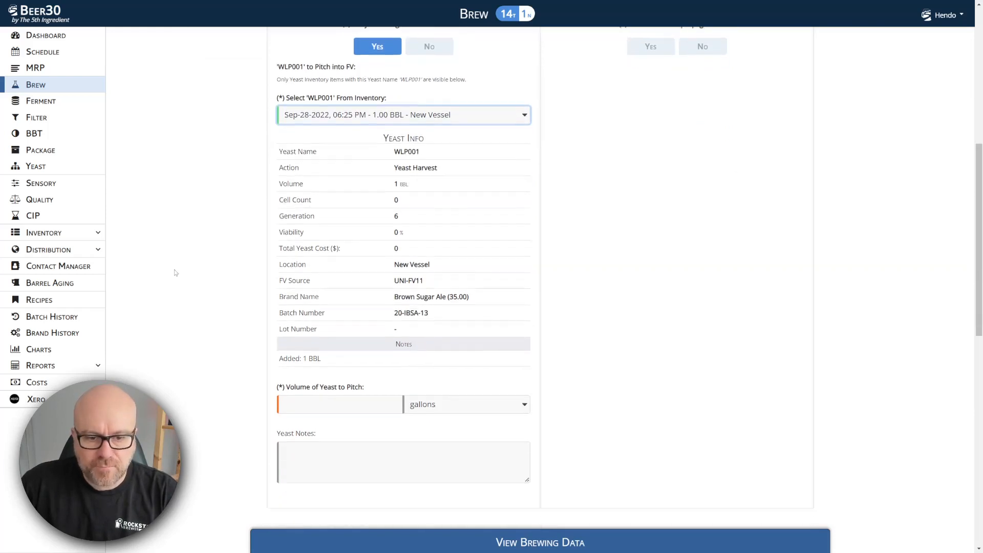
click(304, 362)
text(1)
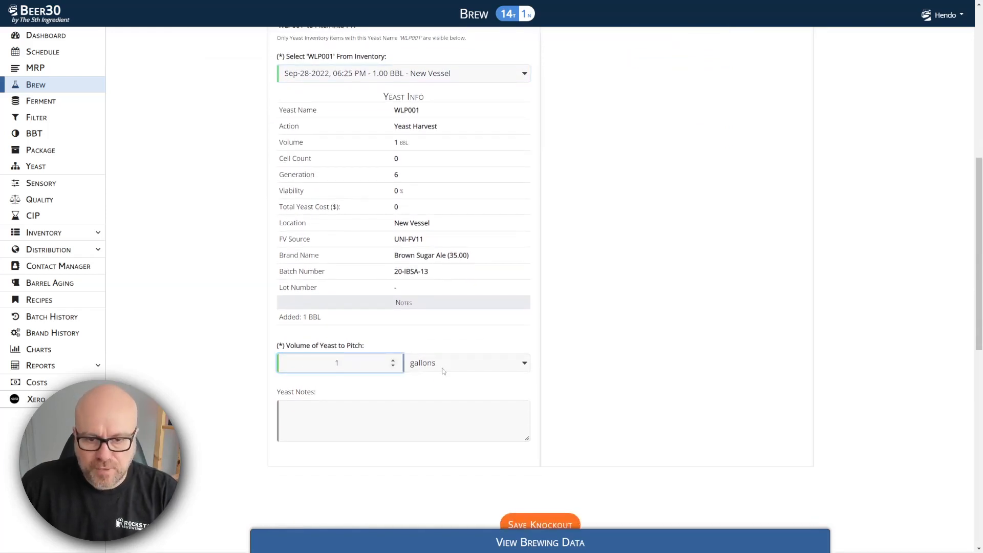
click(443, 371)
click(444, 388)
click(259, 364)
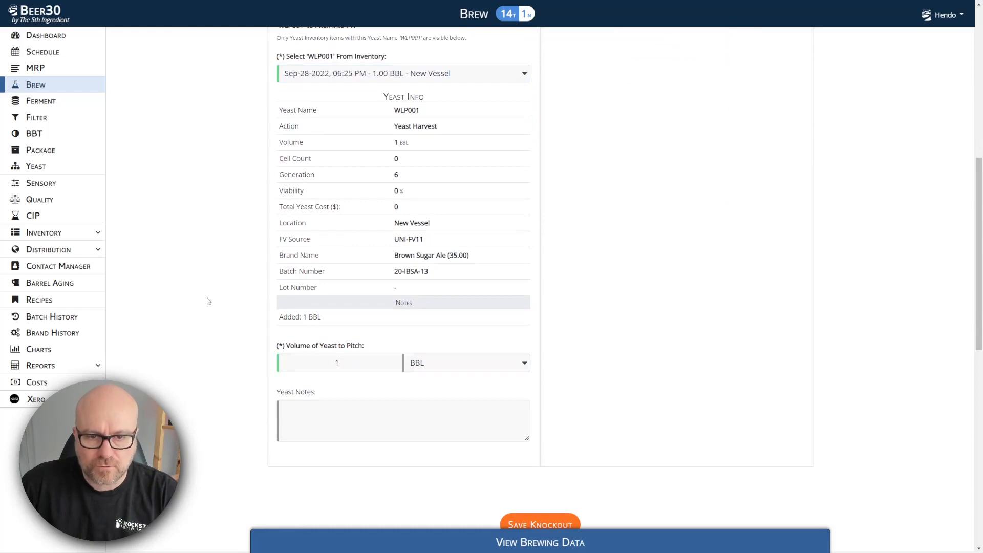
- Answer No to transferring wort to propagate yeast and save the Malaysian IPA knockout
scroll(209, 300, up, 2)
scroll(209, 301, down, 2)
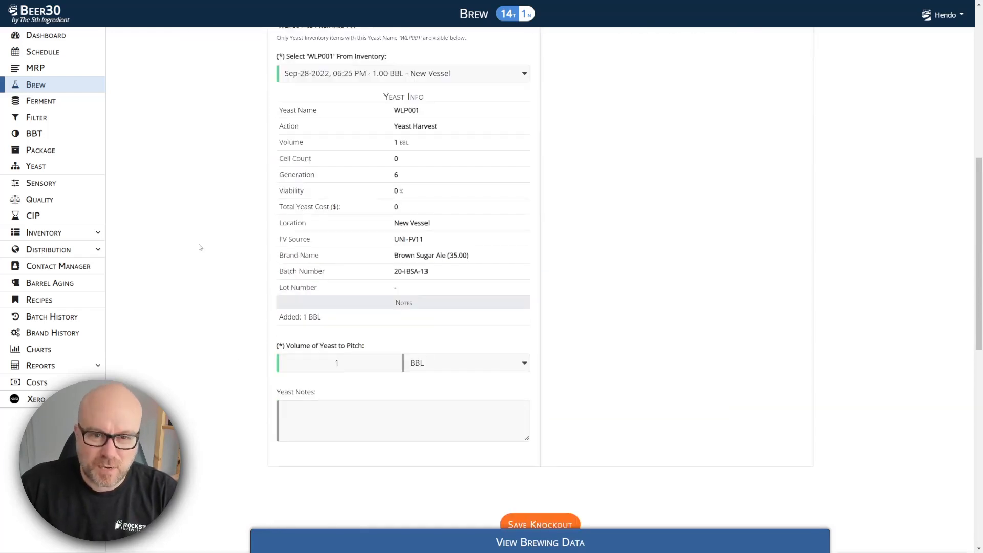
scroll(200, 247, up, 2)
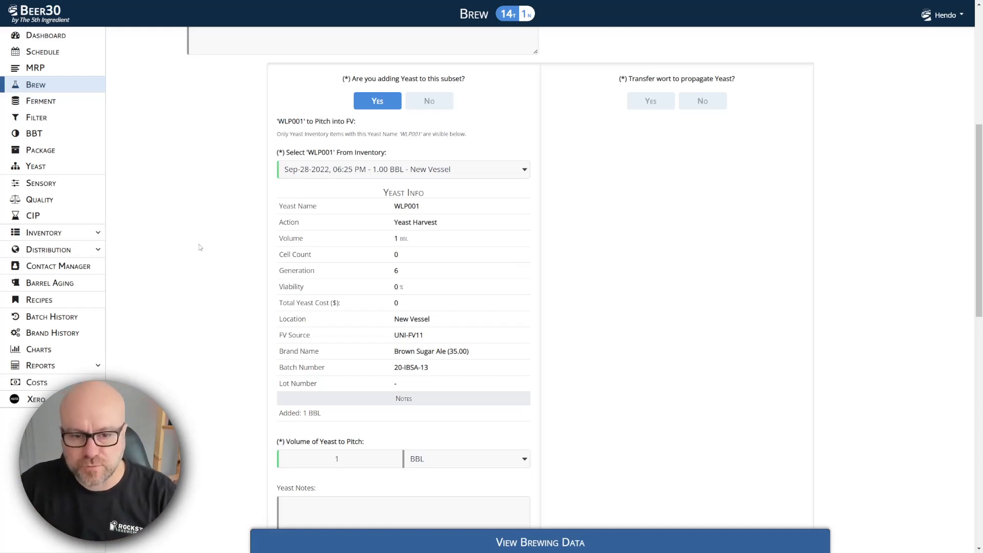
scroll(207, 227, down, 1)
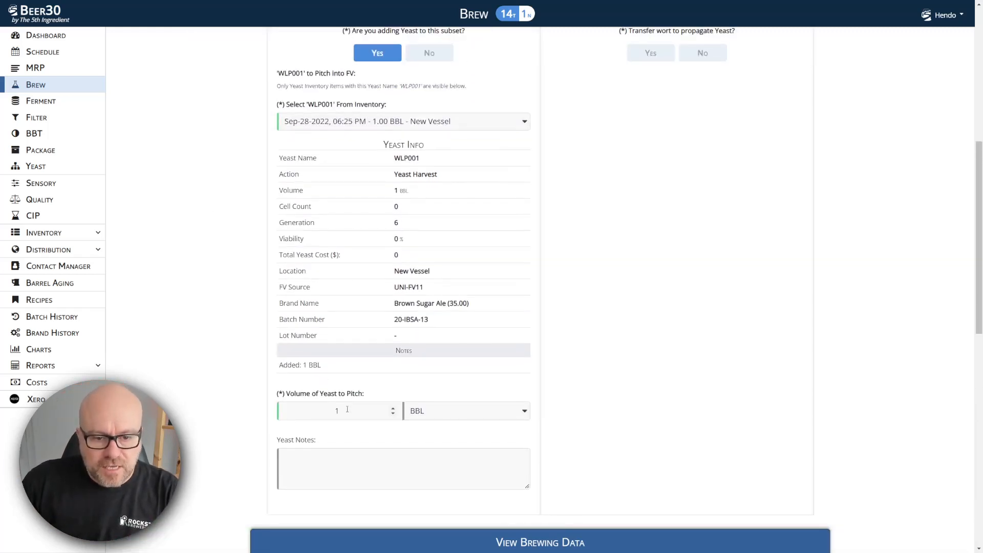
scroll(247, 301, up, 2)
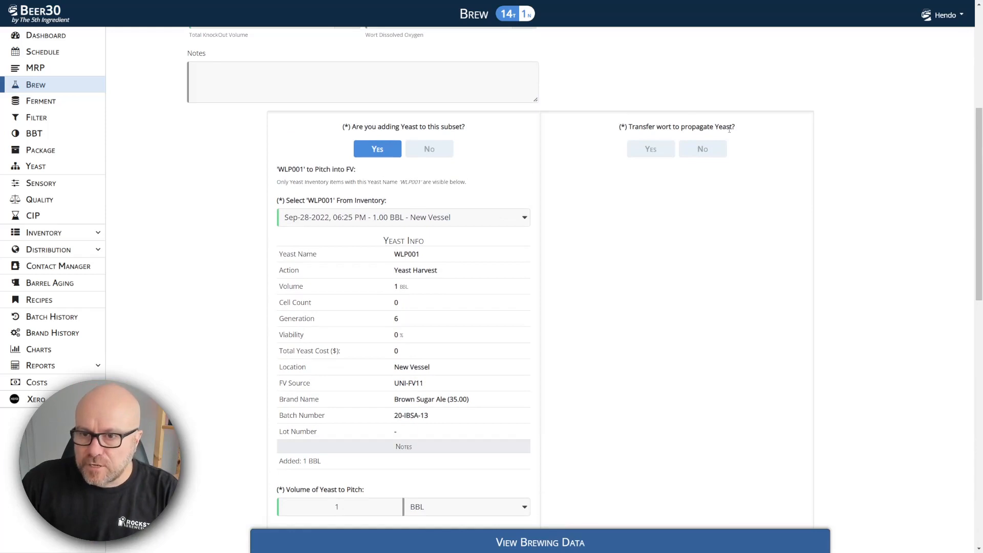
click(703, 149)
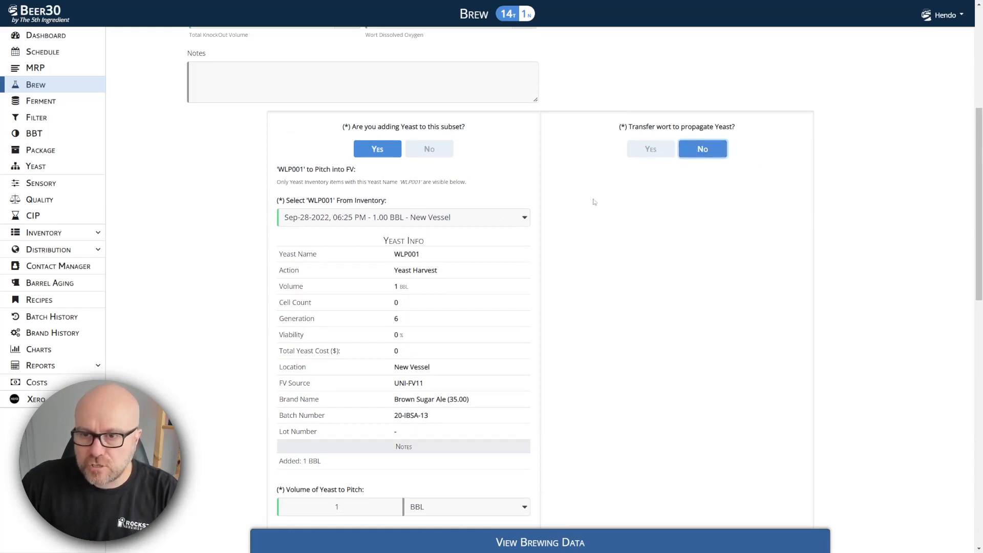
scroll(594, 202, down, 5)
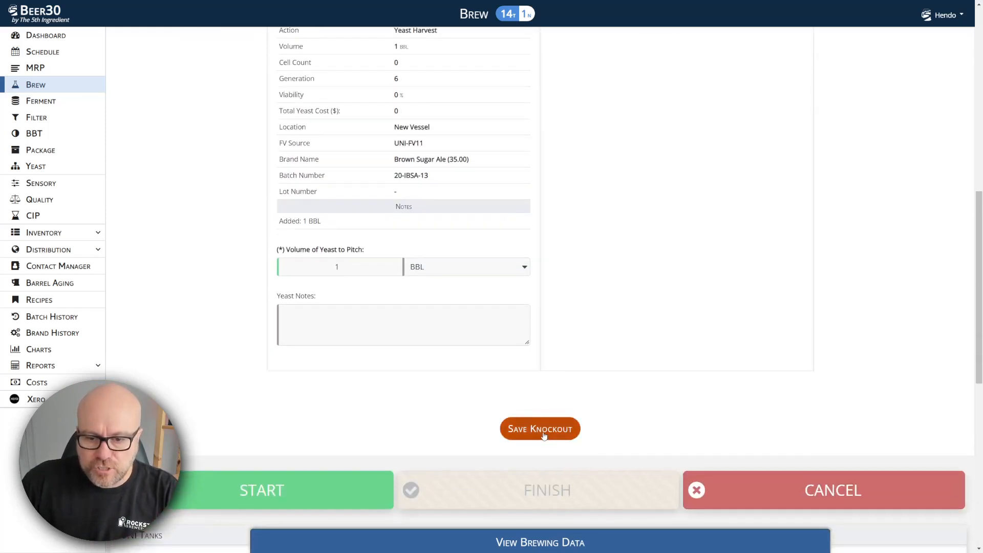
click(543, 435)
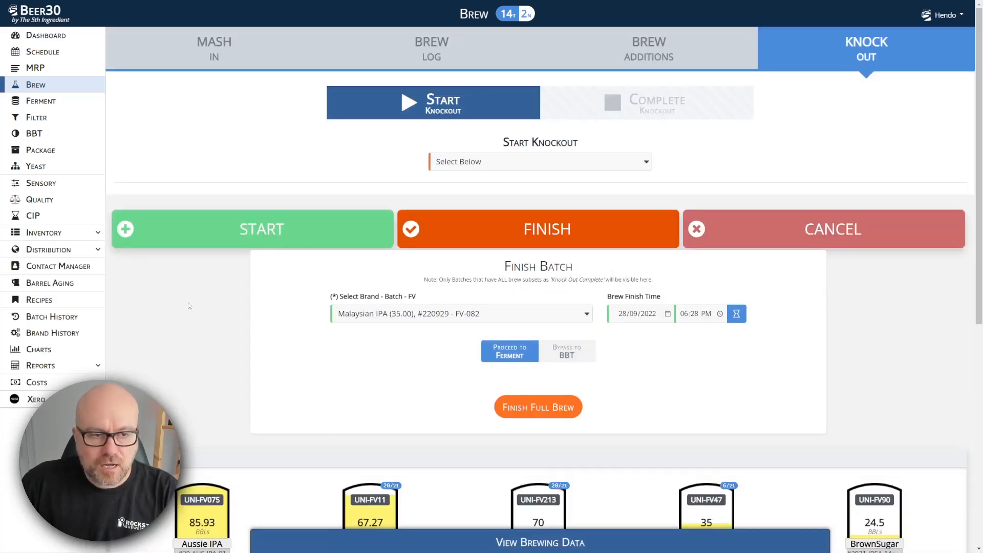
- Check the Malaysian IPA batch in FV-082 among the fermentation tanks on the dashboard
click(45, 37)
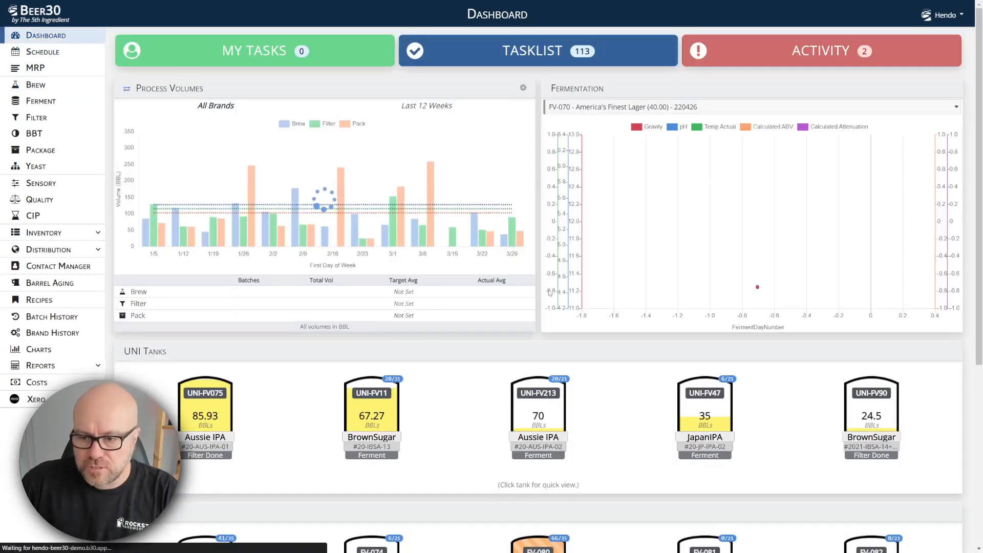
scroll(549, 291, down, 3)
scroll(548, 291, down, 1)
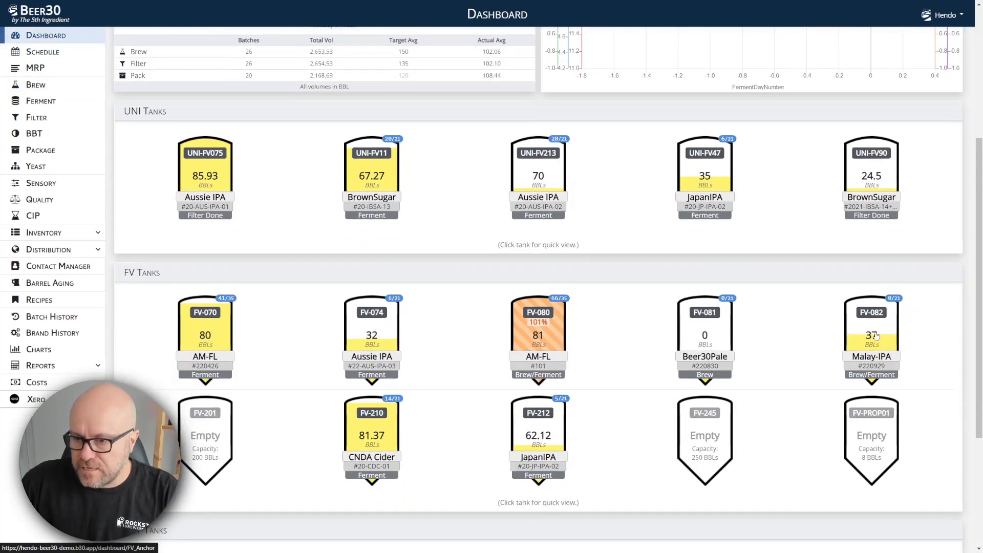
scroll(878, 343, down, 1)
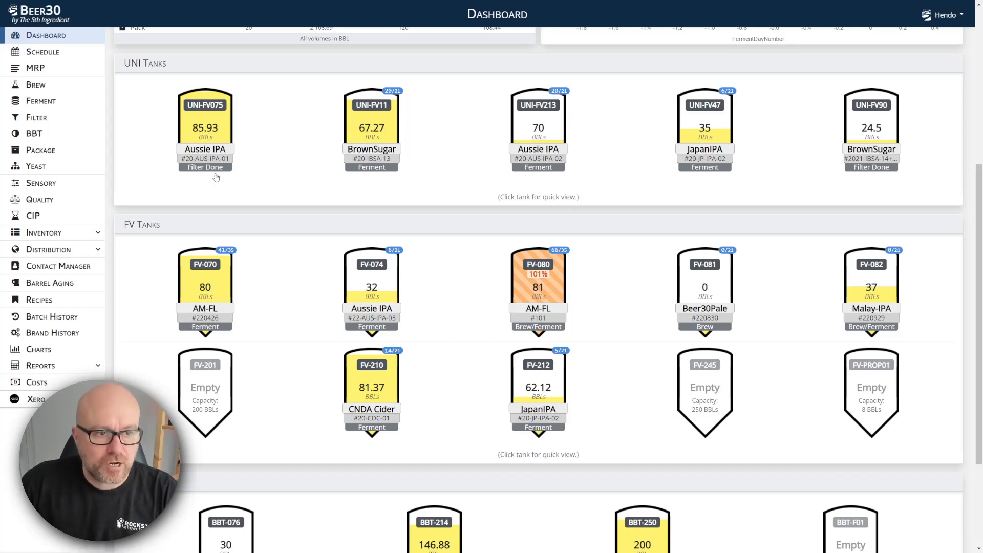
- Open the yeast genealogy and filter it by brand Malaysian IPA (35.00) and batch number 220929
click(28, 167)
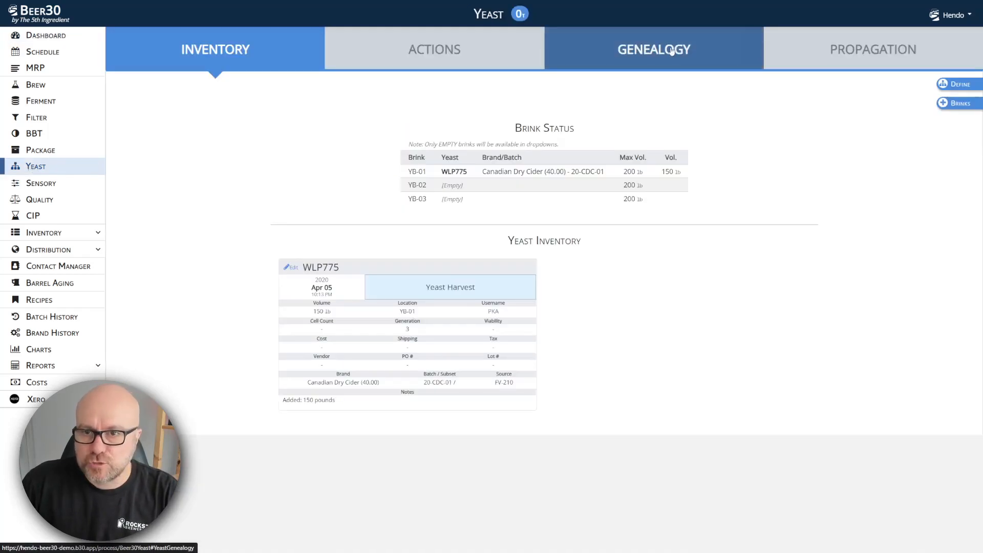
click(671, 49)
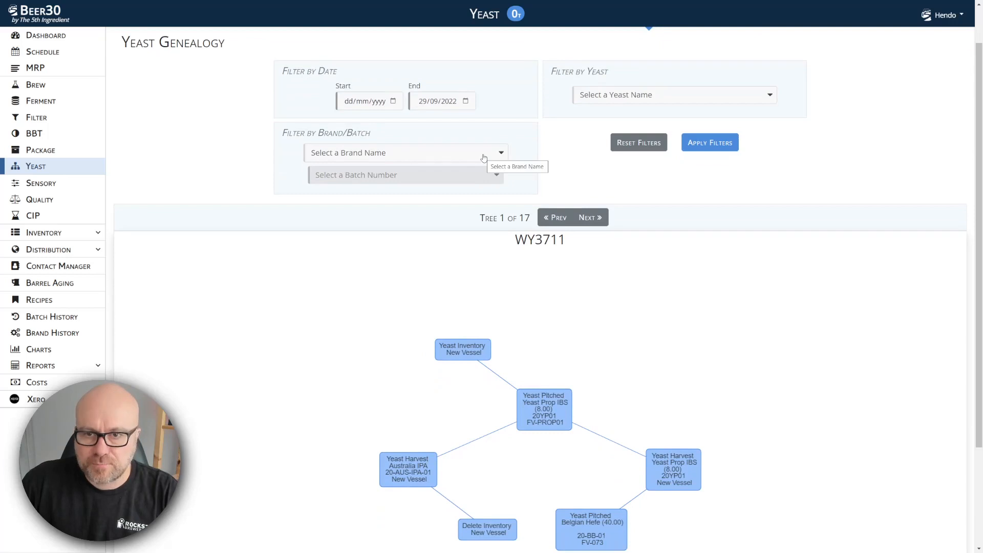
click(412, 155)
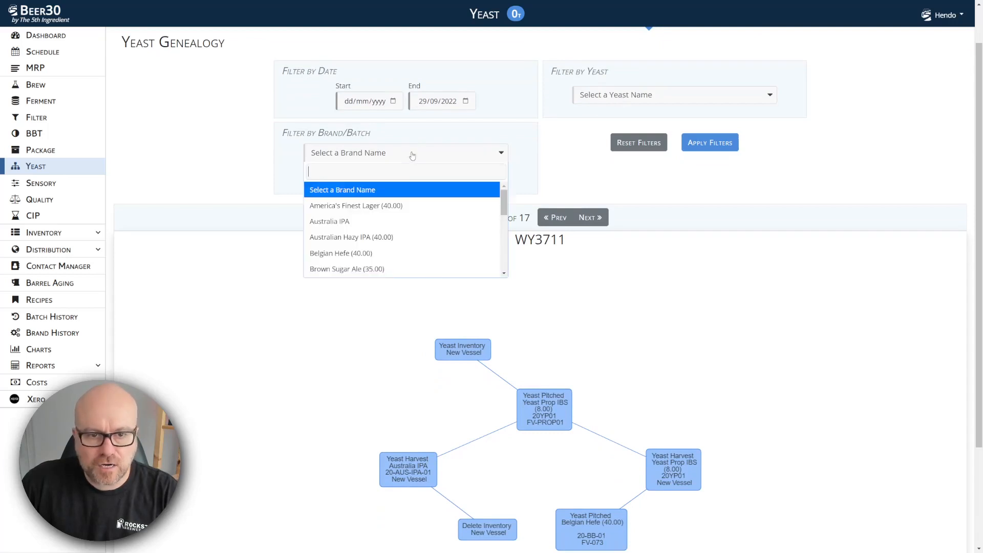
scroll(405, 231, down, 3)
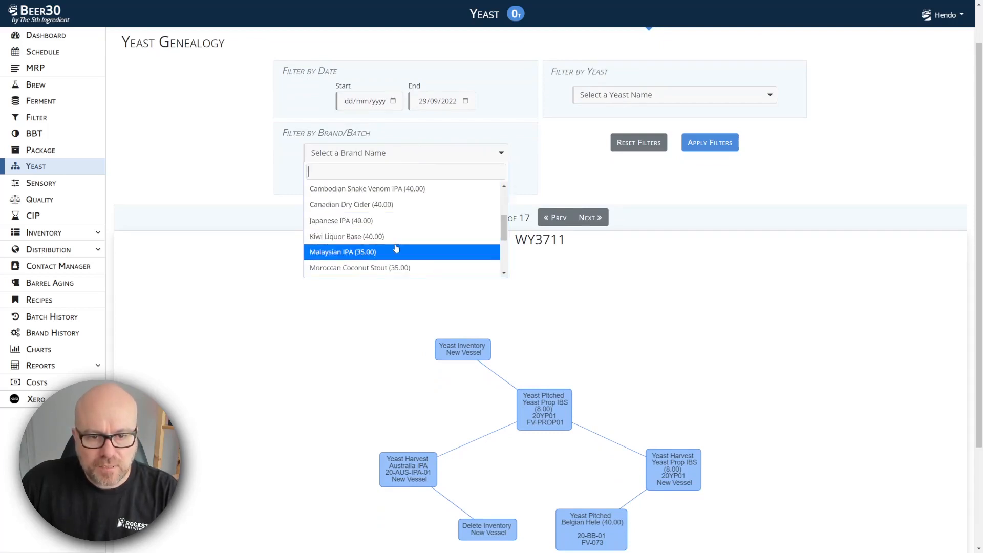
click(396, 250)
click(363, 174)
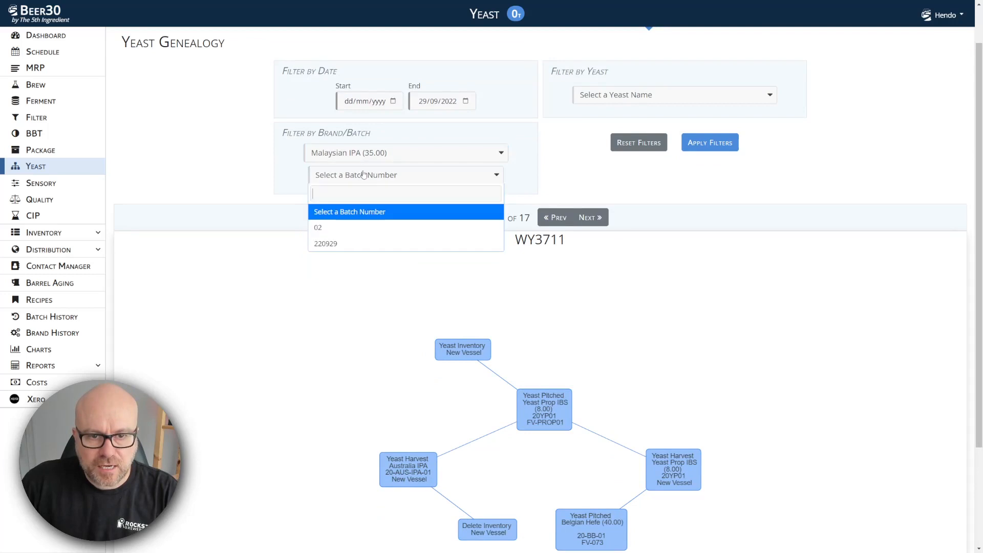
click(357, 243)
click(709, 143)
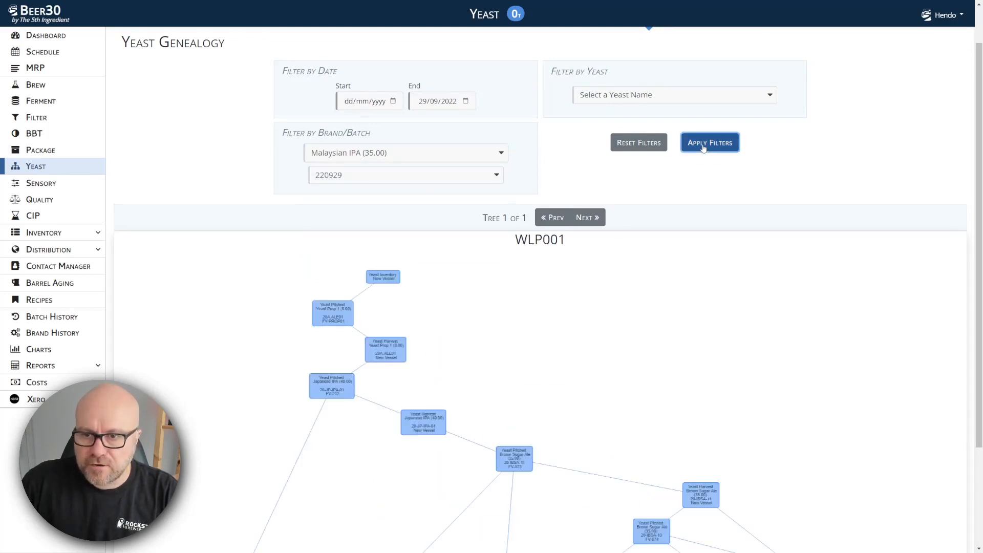
- Examine the WLP001 family tree around the Malaysian IPA 220929 pitch in FV-082 and its source harvest
scroll(241, 173, down, 1)
scroll(241, 173, down, 2)
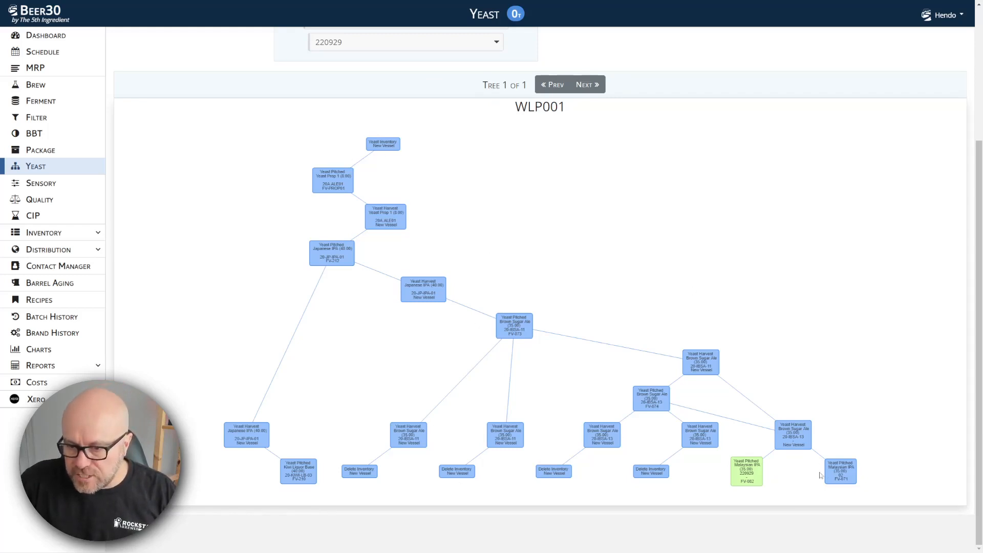
scroll(822, 474, up, 5)
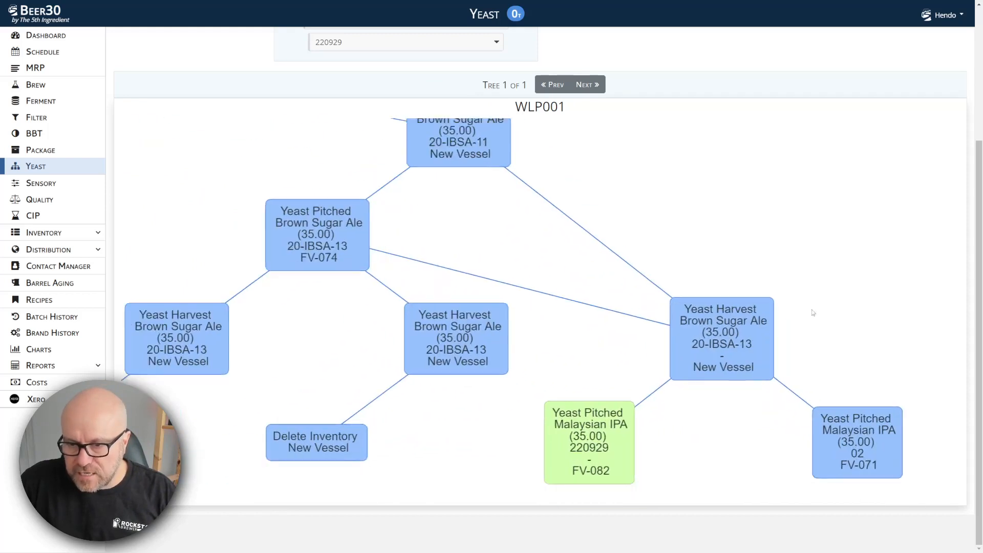
drag(812, 309, 777, 251)
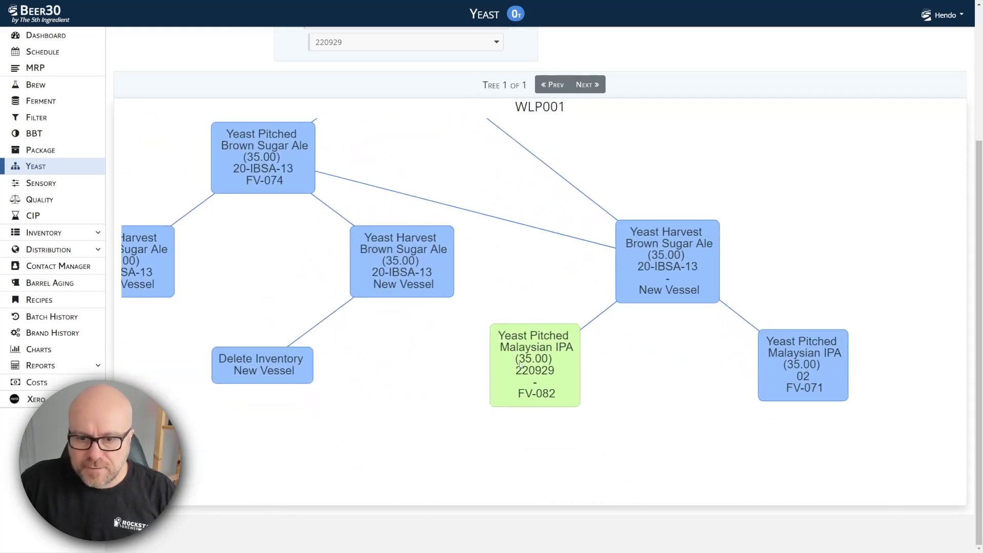